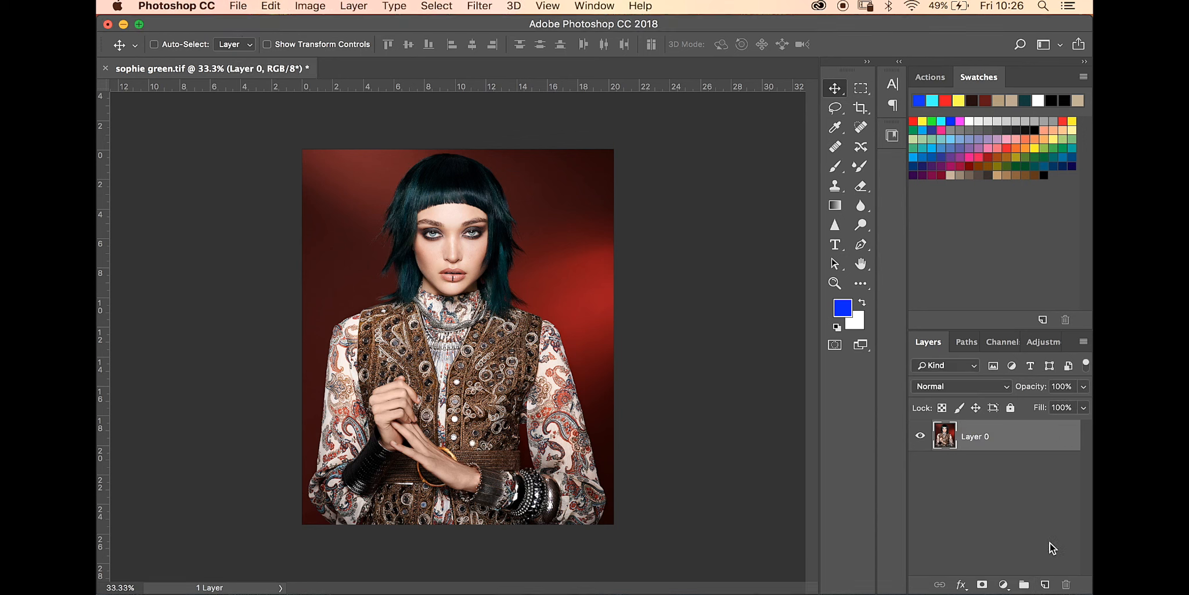
# - Duplicate Layer 0 as Layer 0 copy in the same document and hide the original Layer 0
pyautogui.rightClick(976, 441)
pyautogui.click(927, 507)
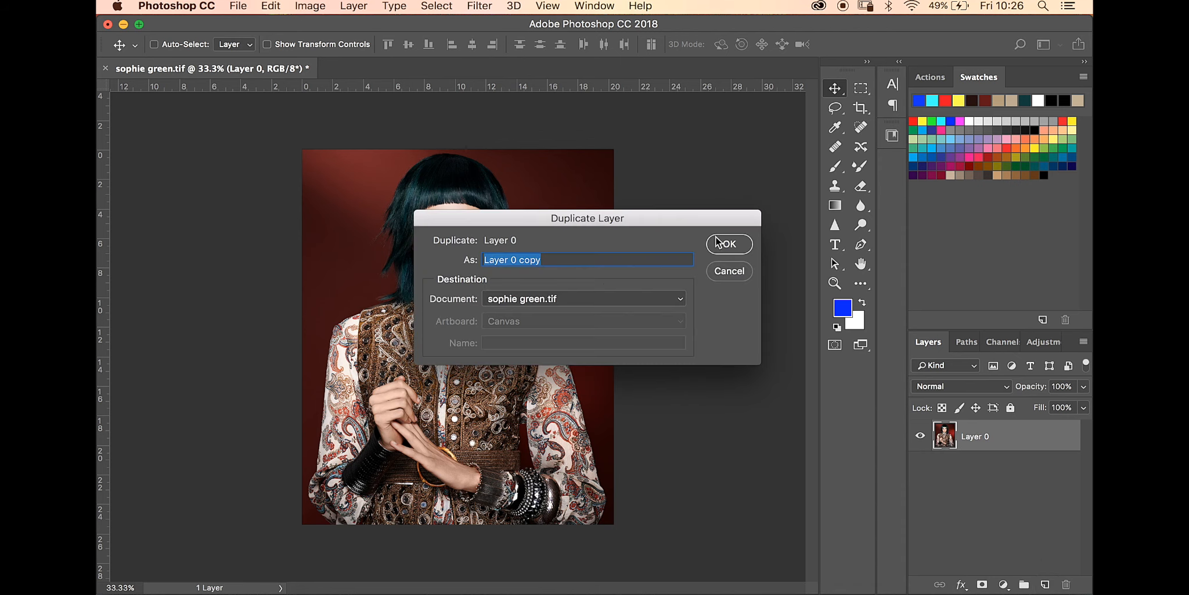
pyautogui.click(721, 243)
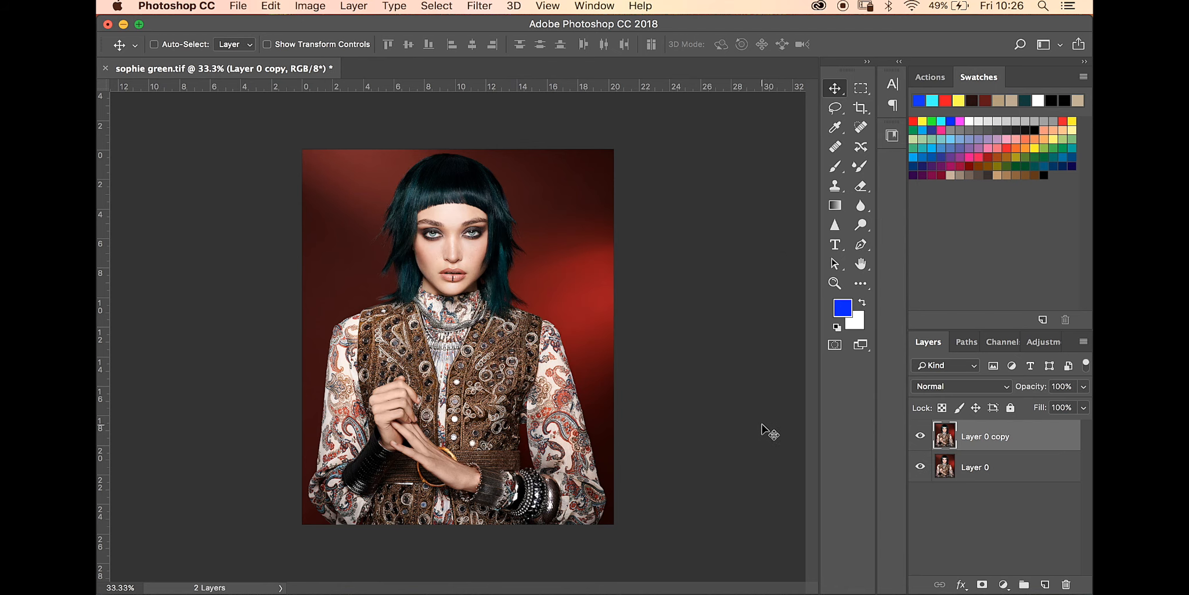
pyautogui.press('super+equal')
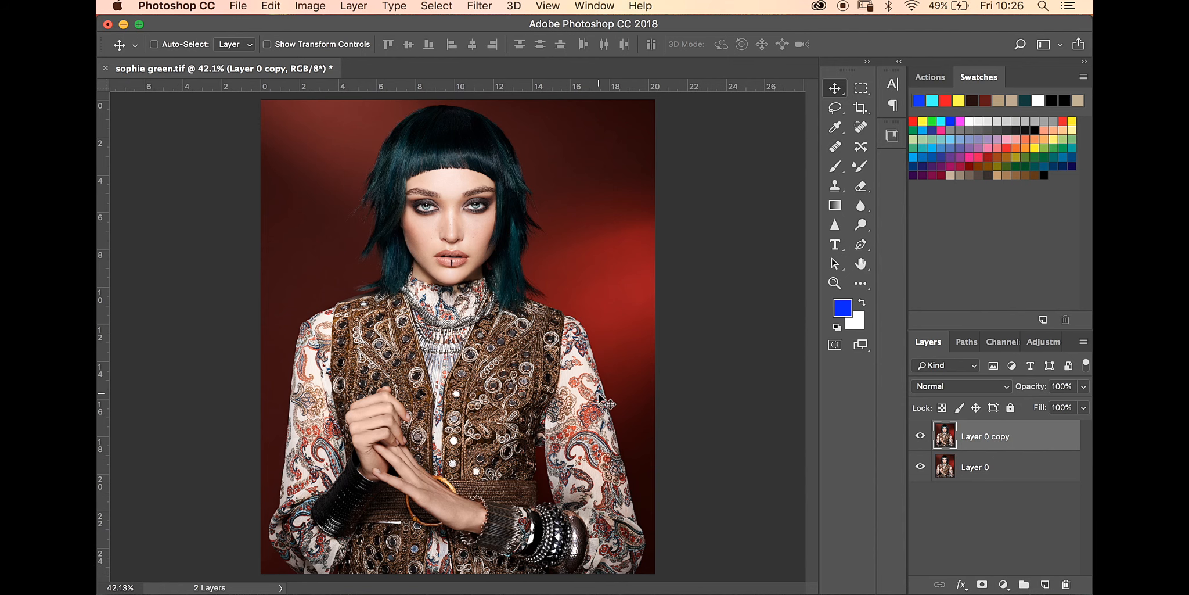
pyautogui.press('super+minus')
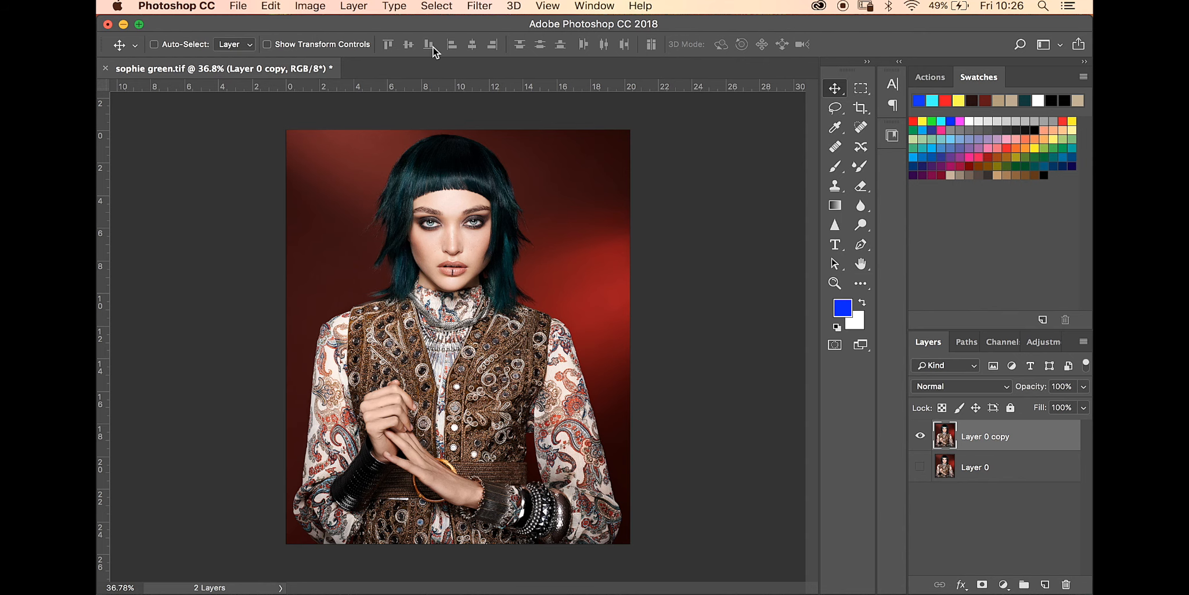
# - Scale Layer 0 copy down to about 33% width and 31% height in the lower-left part of the canvas
pyautogui.click(311, 7)
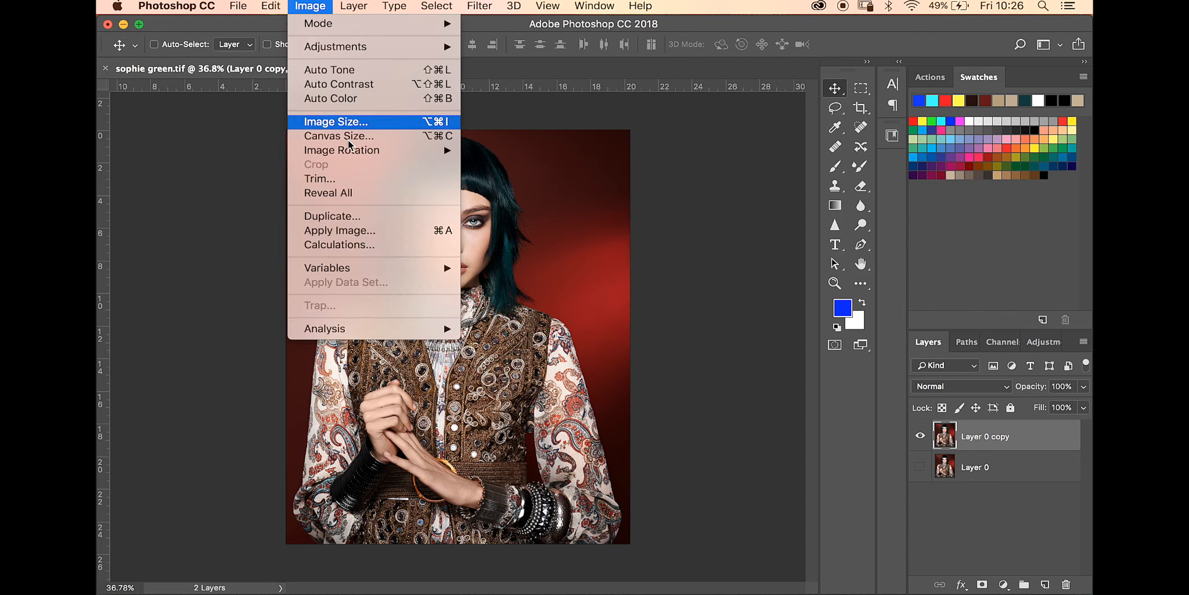
pyautogui.moveTo(360, 5)
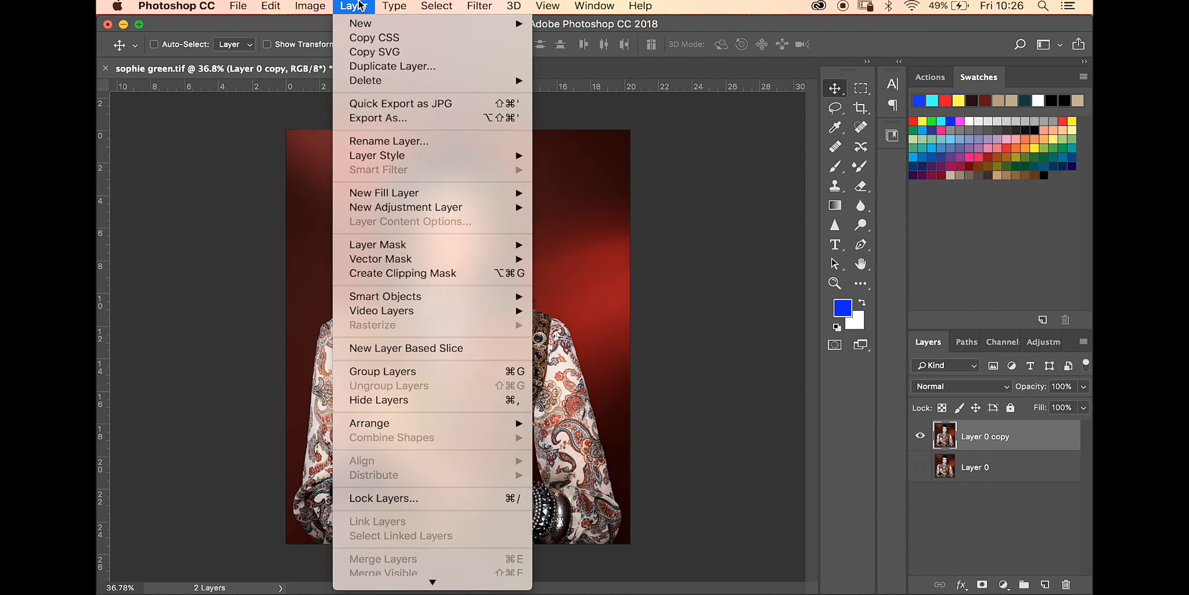
pyautogui.moveTo(278, 5)
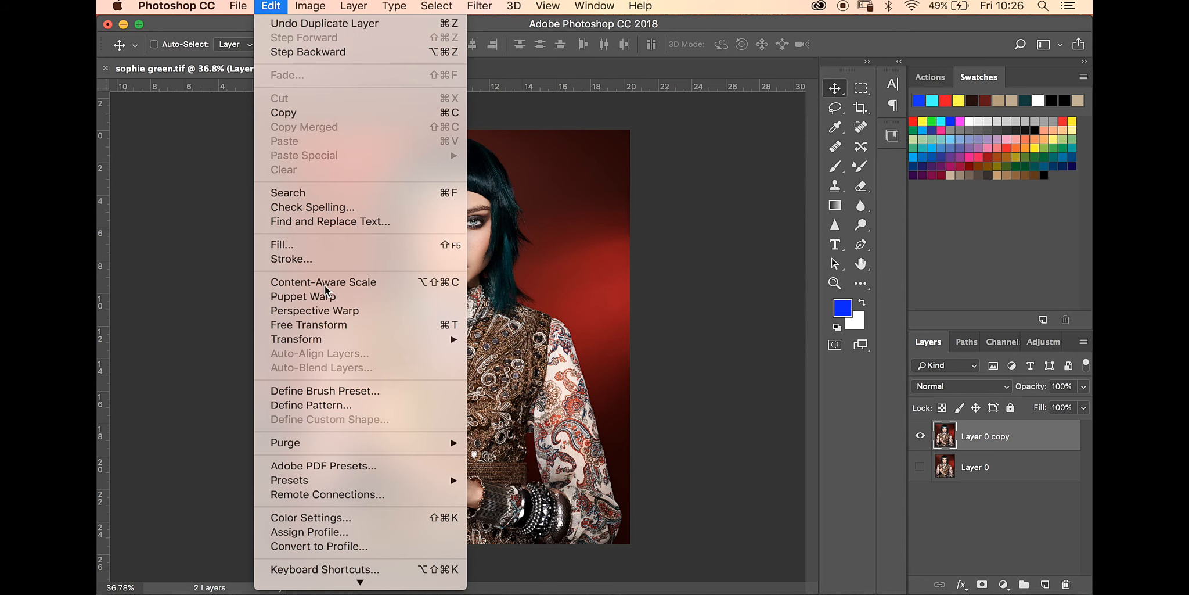
pyautogui.moveTo(350, 342)
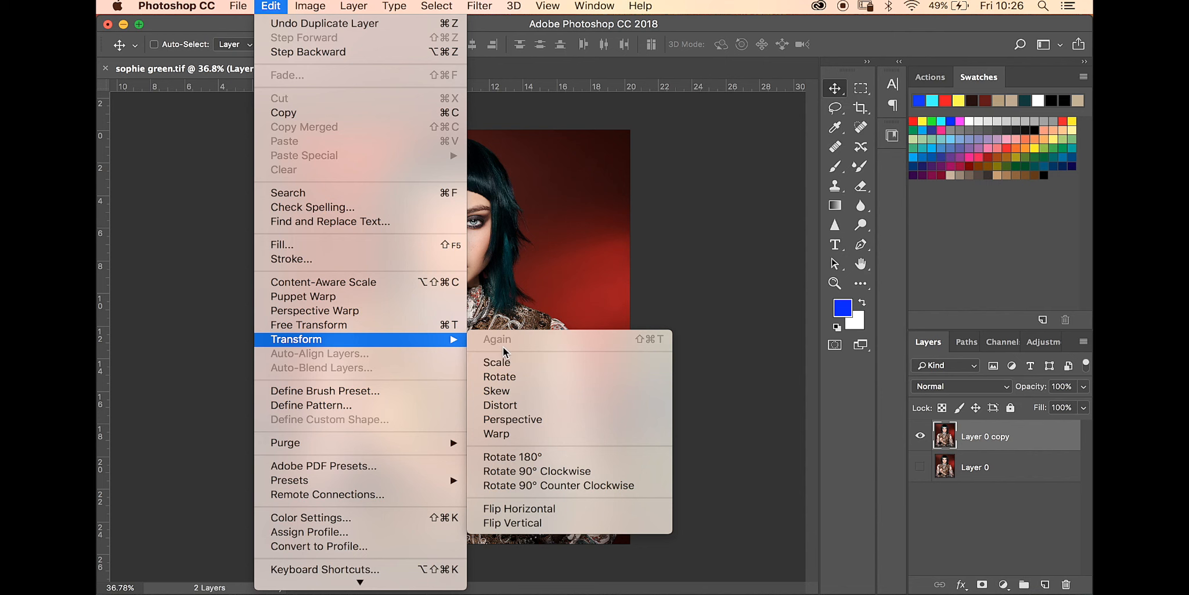
pyautogui.click(500, 364)
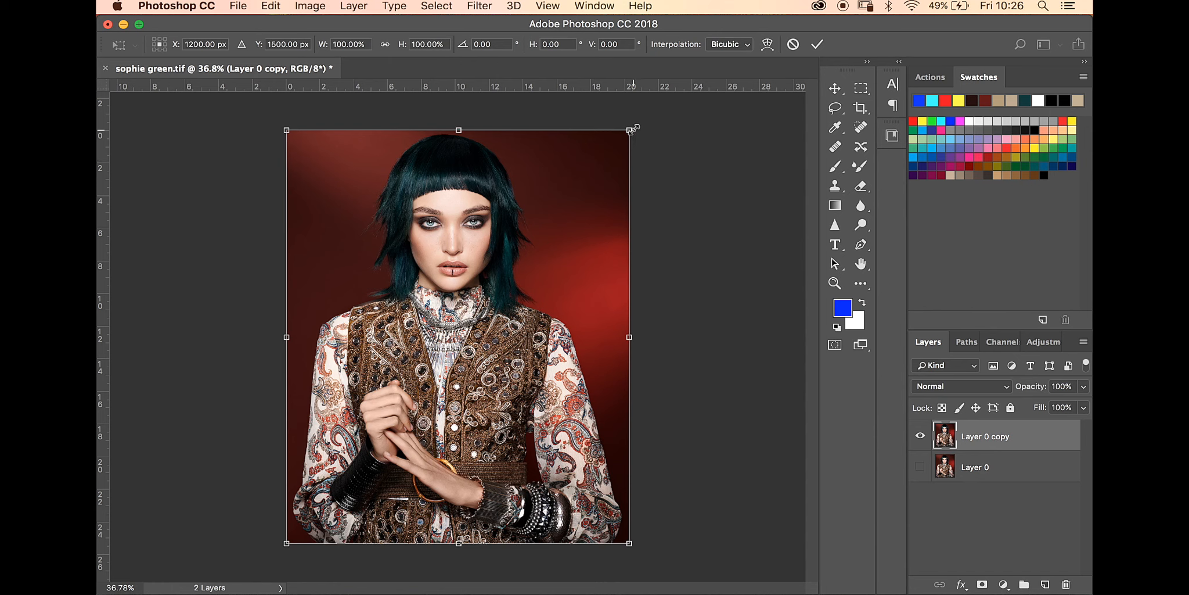
pyautogui.moveTo(633, 127); pyautogui.dragTo(581, 196)
pyautogui.moveTo(581, 370)
pyautogui.mouseDown()
pyautogui.moveTo(526, 371)
pyautogui.moveTo(585, 370)
pyautogui.mouseUp()
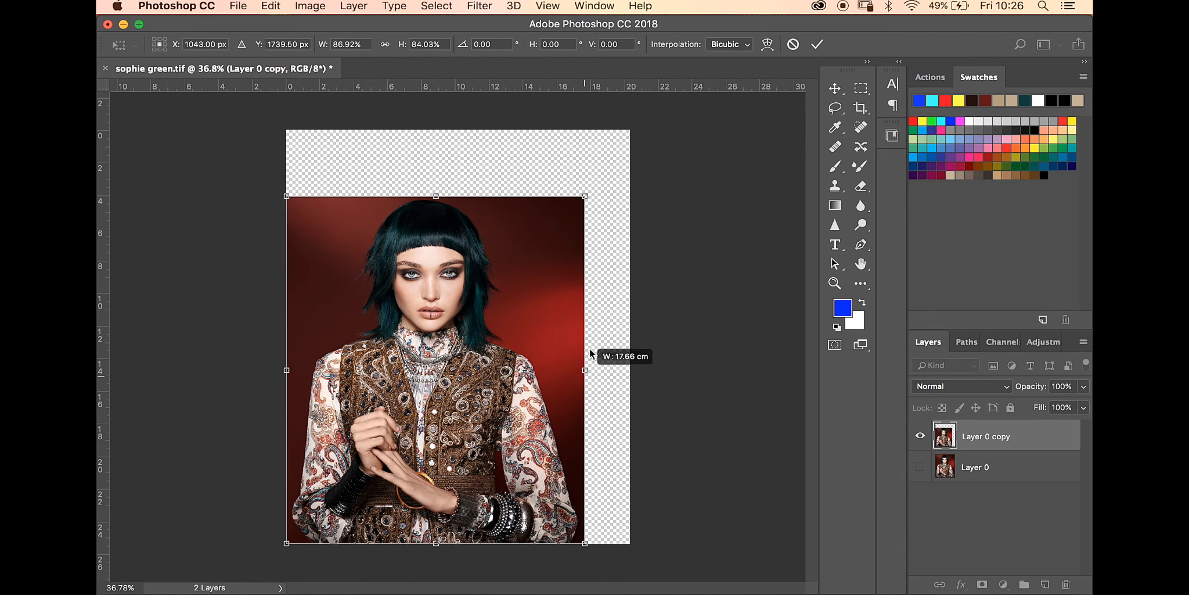
pyautogui.moveTo(586, 193); pyautogui.dragTo(550, 233)
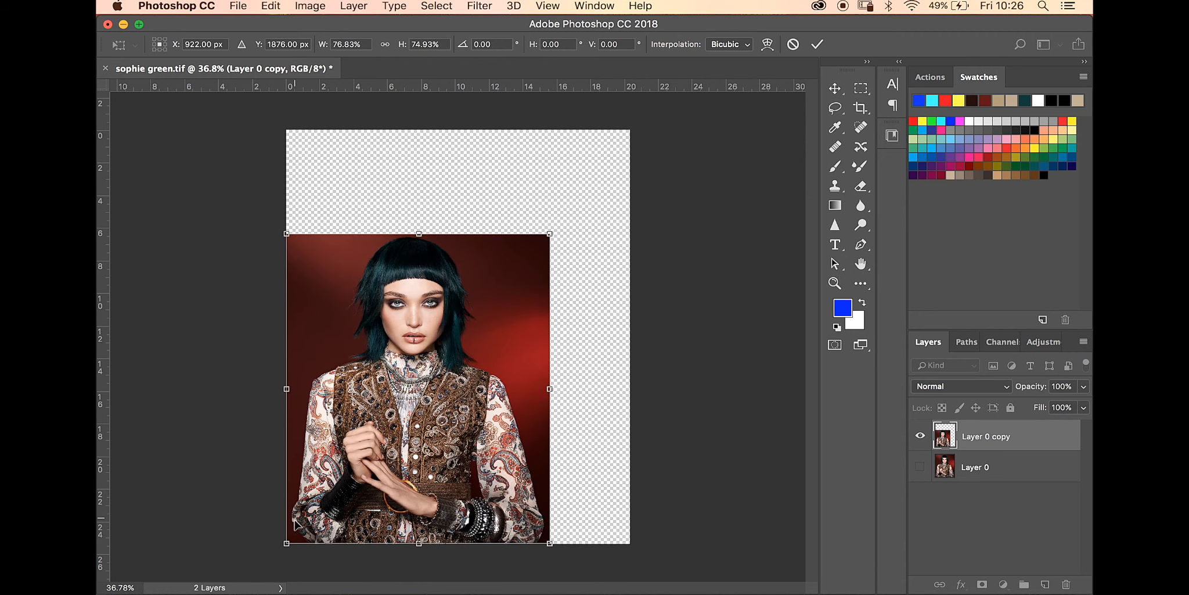
pyautogui.moveTo(300, 515); pyautogui.dragTo(331, 473)
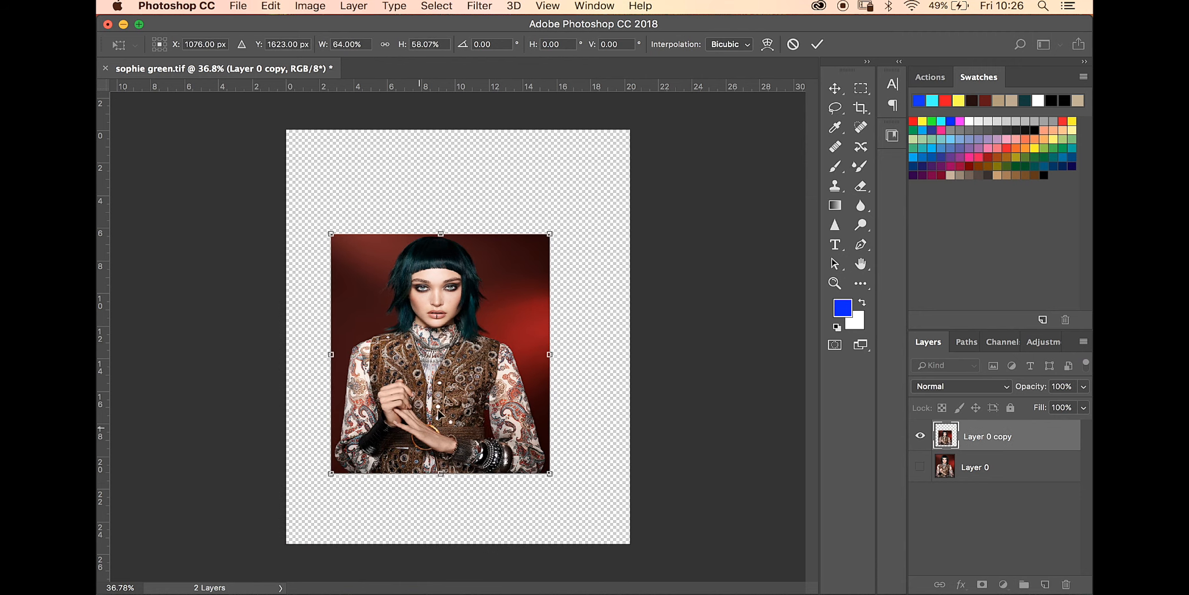
pyautogui.moveTo(539, 238); pyautogui.dragTo(432, 350)
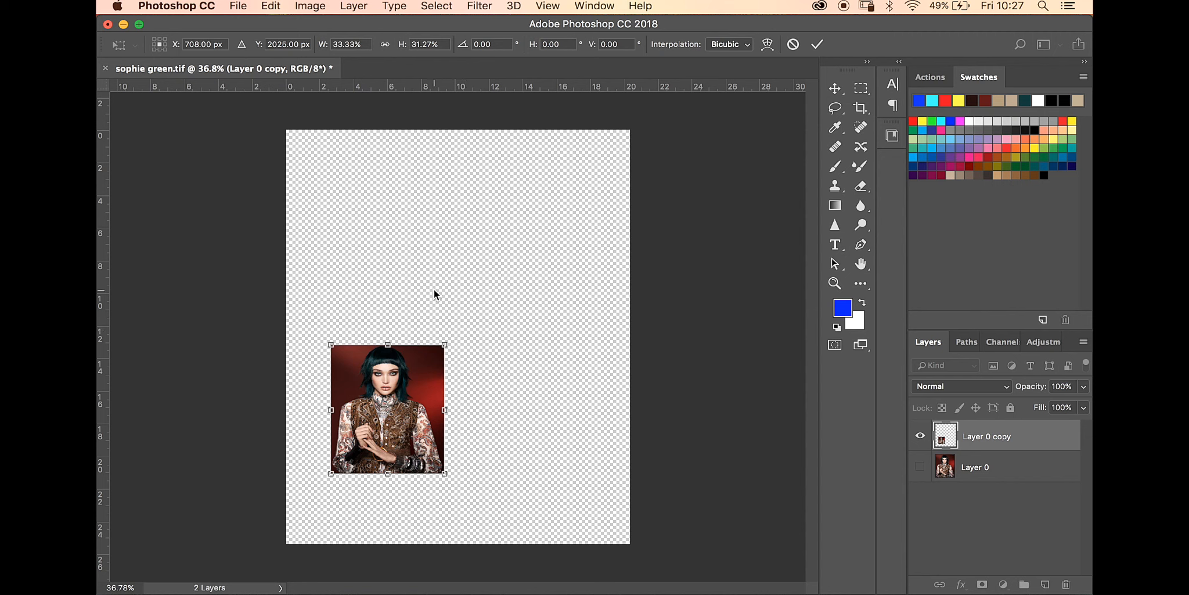
# - Examine the shrunken portrait's detail up close and apply the scaling to Layer 0 copy
pyautogui.scroll(5, 434, 290)
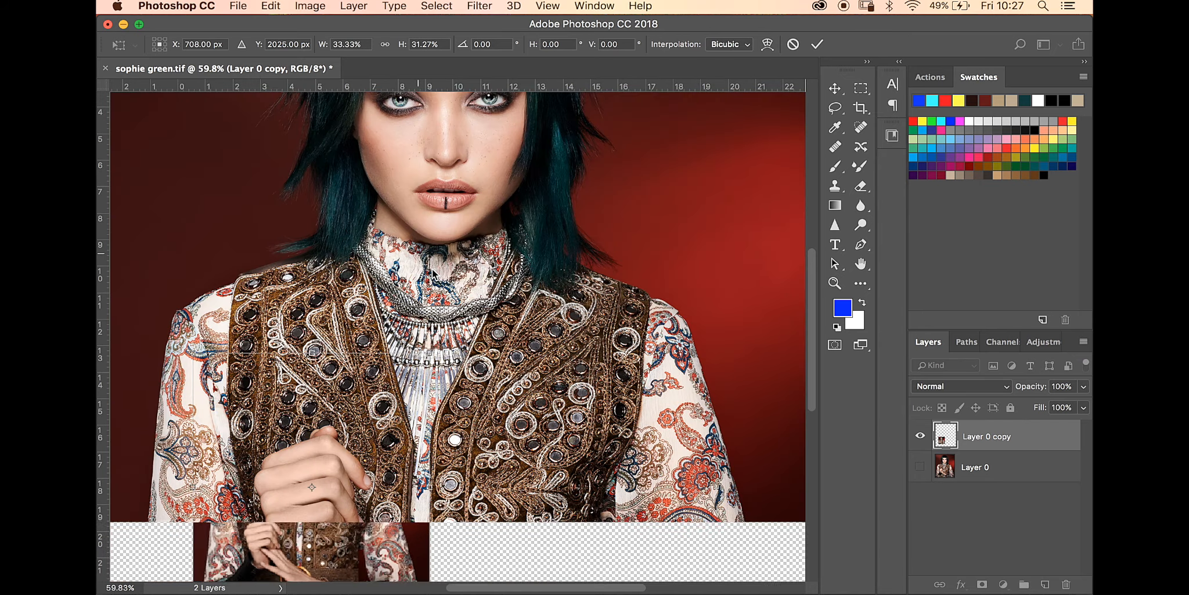
pyautogui.scroll(5, 432, 268)
pyautogui.moveTo(507, 380); pyautogui.dragTo(651, 279)
pyautogui.scroll(5, 526, 353)
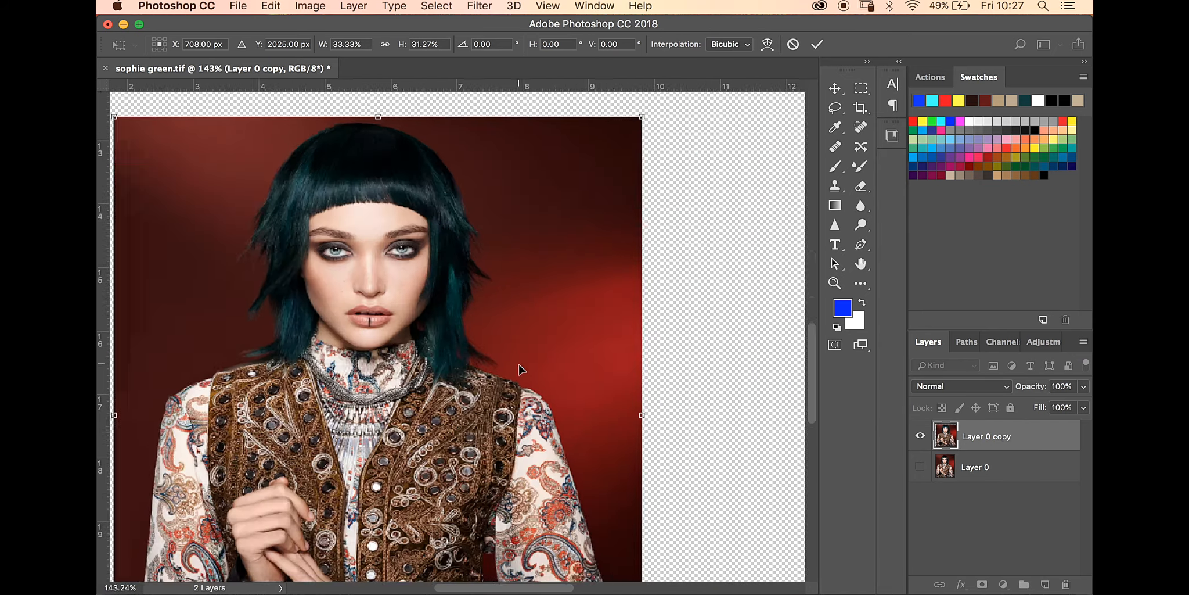
pyautogui.scroll(2, 526, 369)
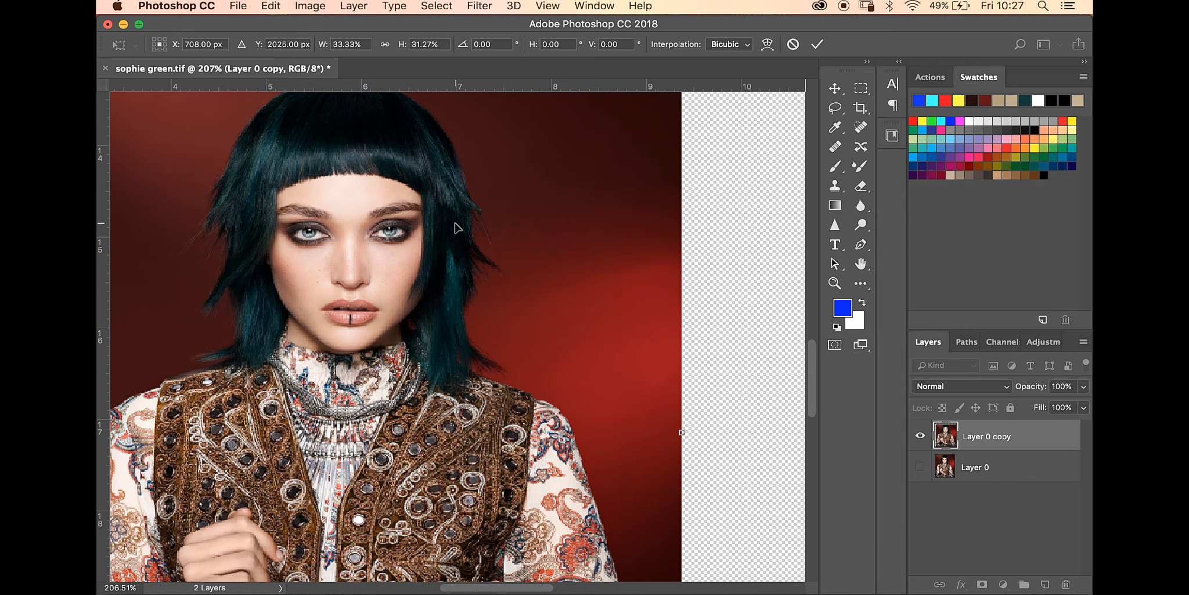
pyautogui.scroll(-5, 455, 227)
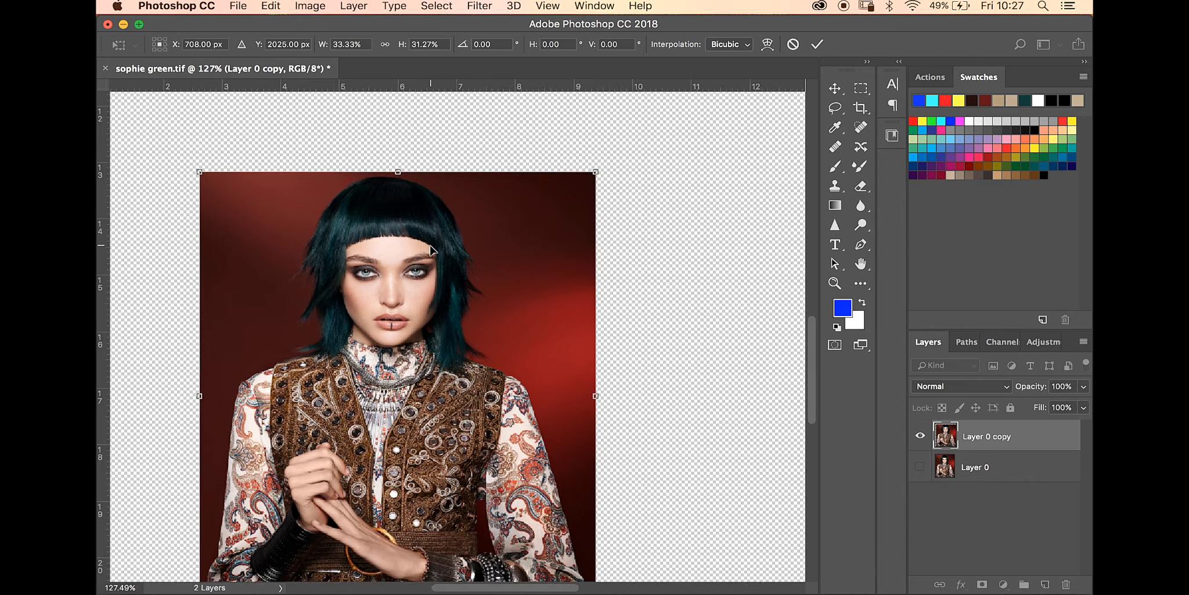
pyautogui.scroll(-5, 431, 249)
pyautogui.scroll(-3, 426, 250)
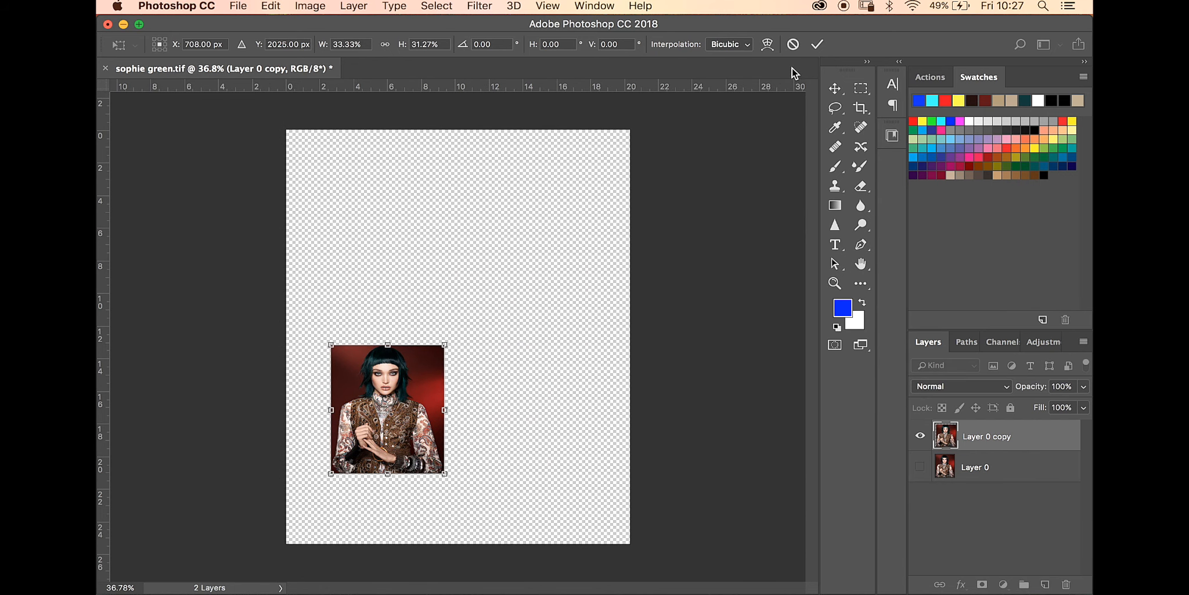
pyautogui.click(818, 46)
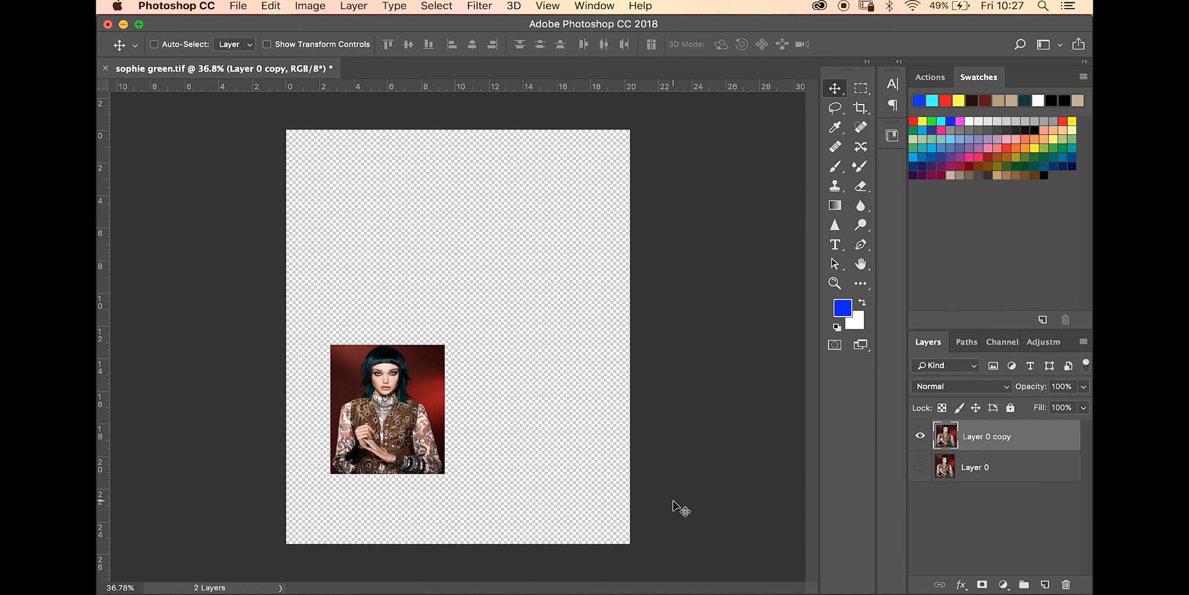
# - Scale Layer 0 copy up to about 300% width and 320% height to fill the whole canvas, and apply it
pyautogui.click(272, 7)
pyautogui.moveTo(239, 7)
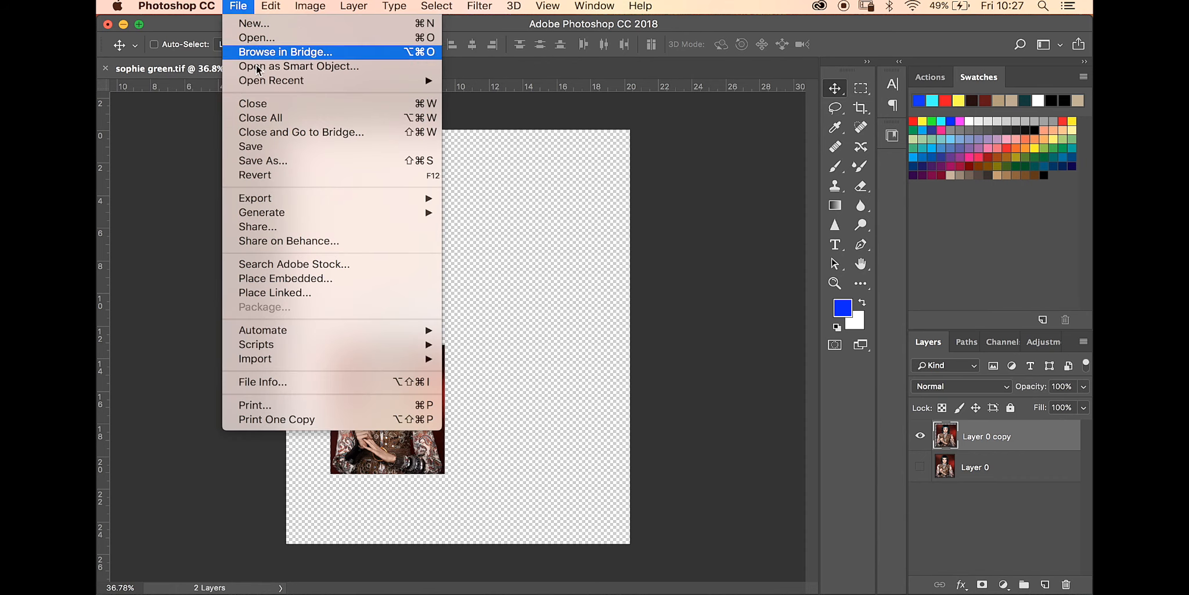
pyautogui.moveTo(276, 8)
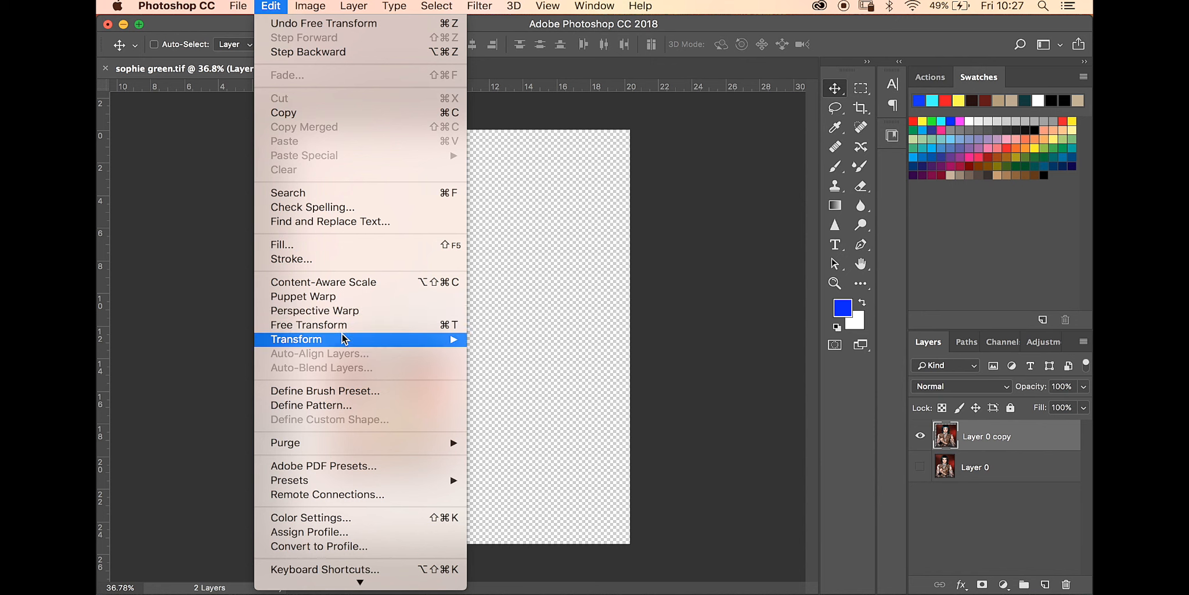
pyautogui.moveTo(344, 338)
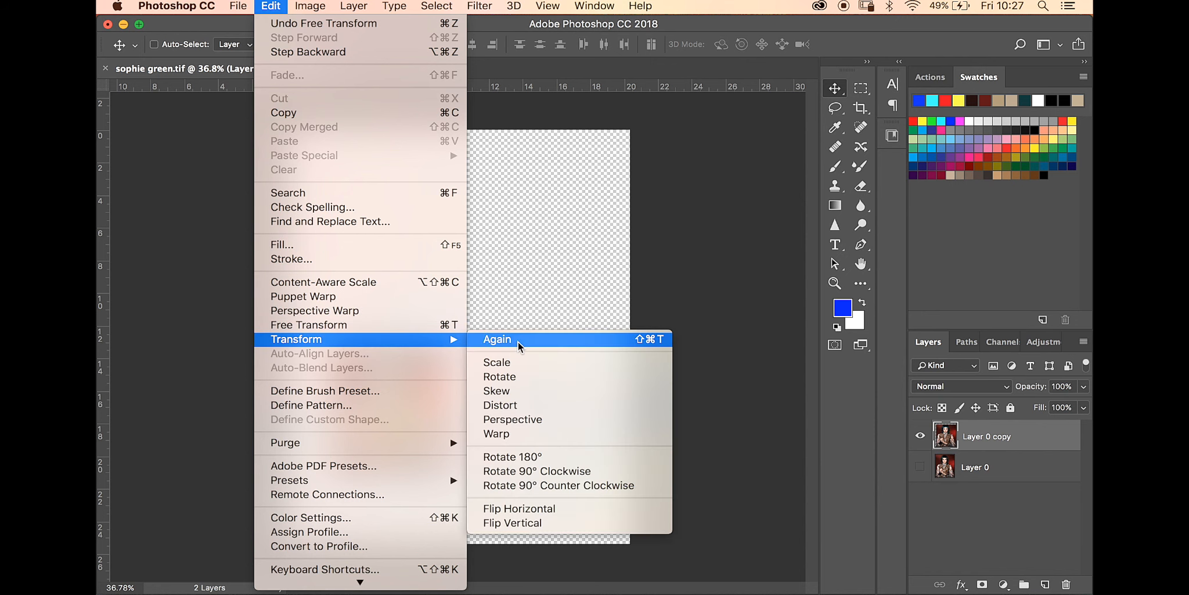
pyautogui.click(510, 363)
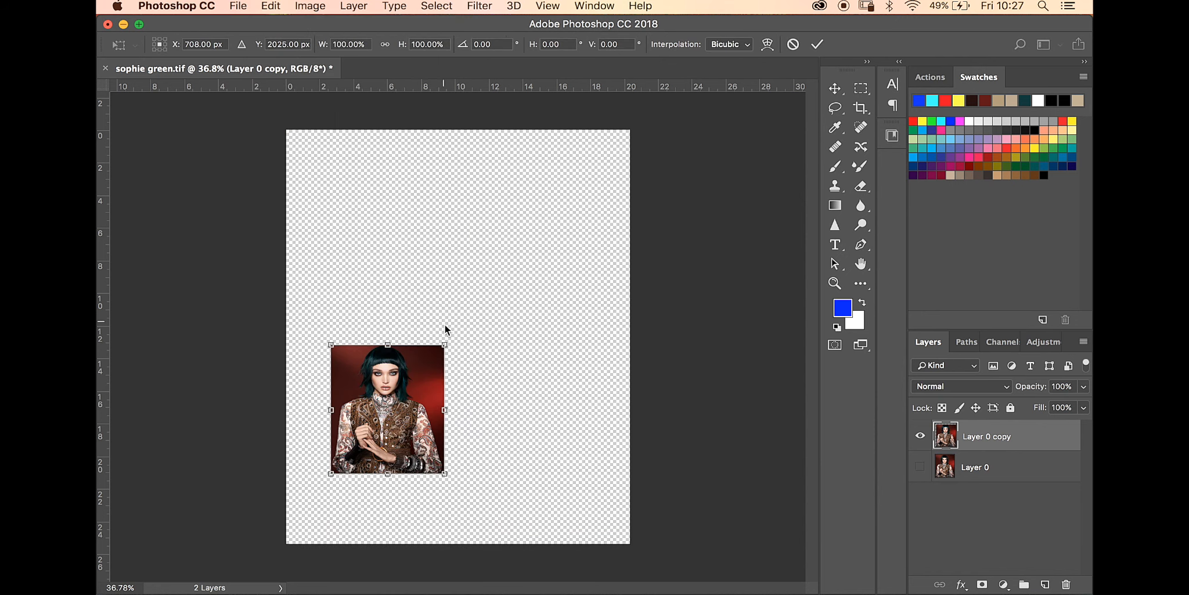
pyautogui.moveTo(447, 345); pyautogui.dragTo(629, 130)
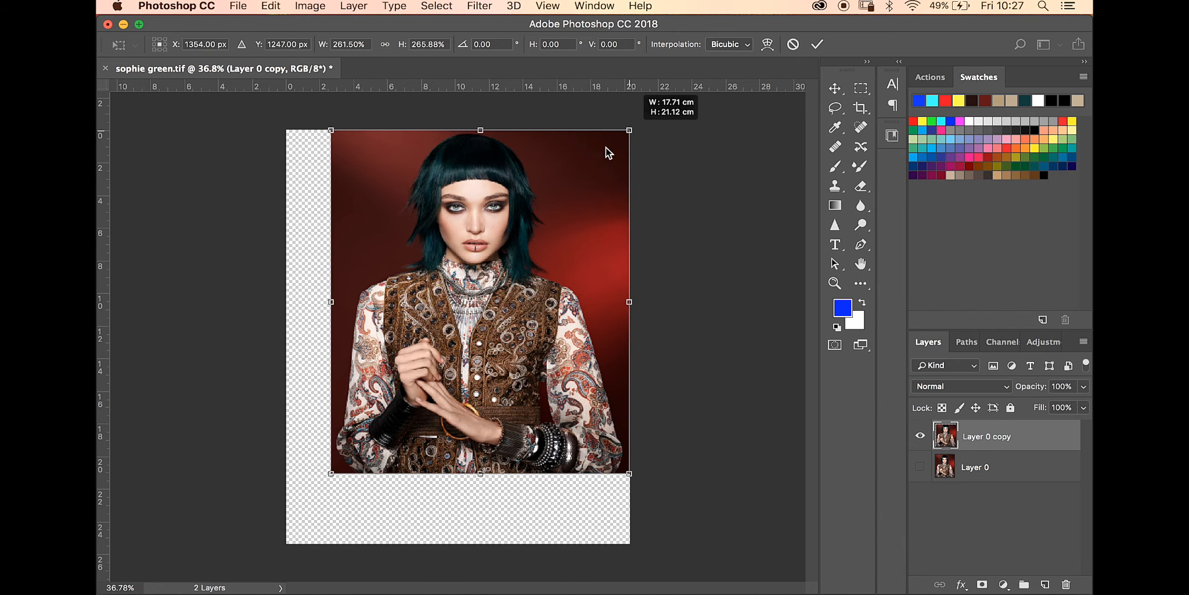
pyautogui.moveTo(331, 473); pyautogui.dragTo(286, 543)
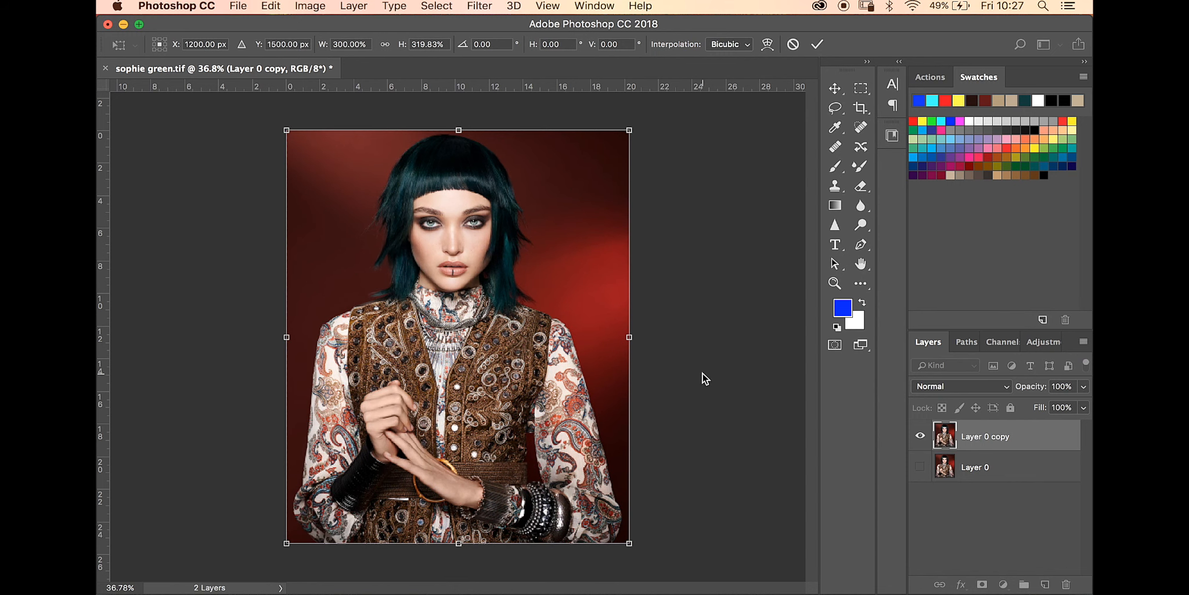
pyautogui.click(817, 44)
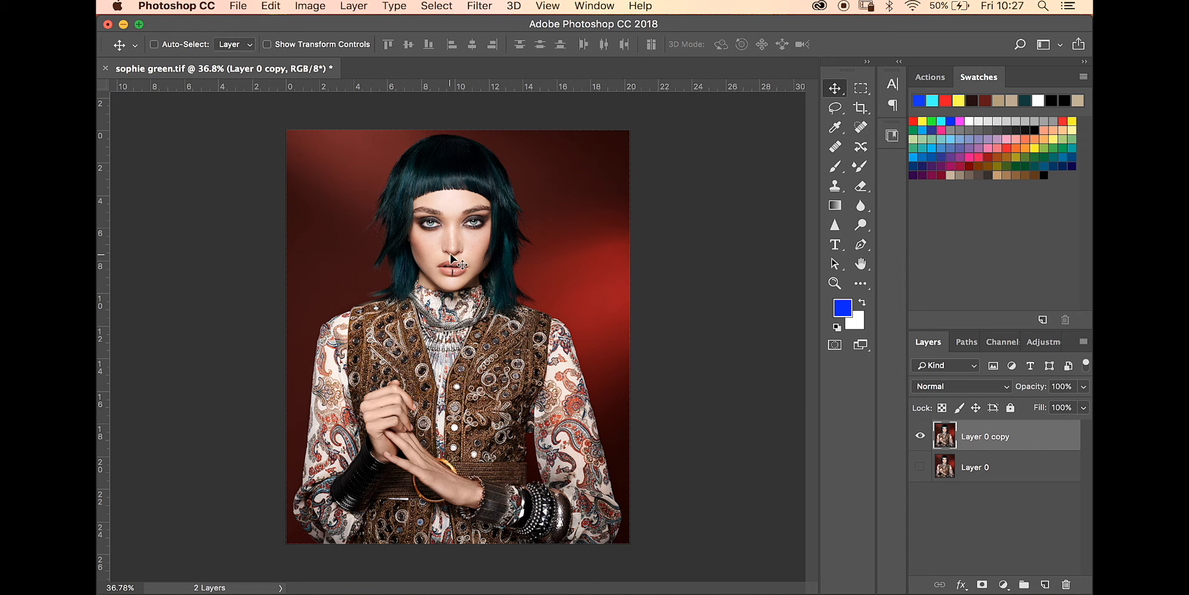
# - Show Layer 0 again and compare the face in both layers by repeatedly hiding and showing Layer 0 copy
pyautogui.click(920, 466)
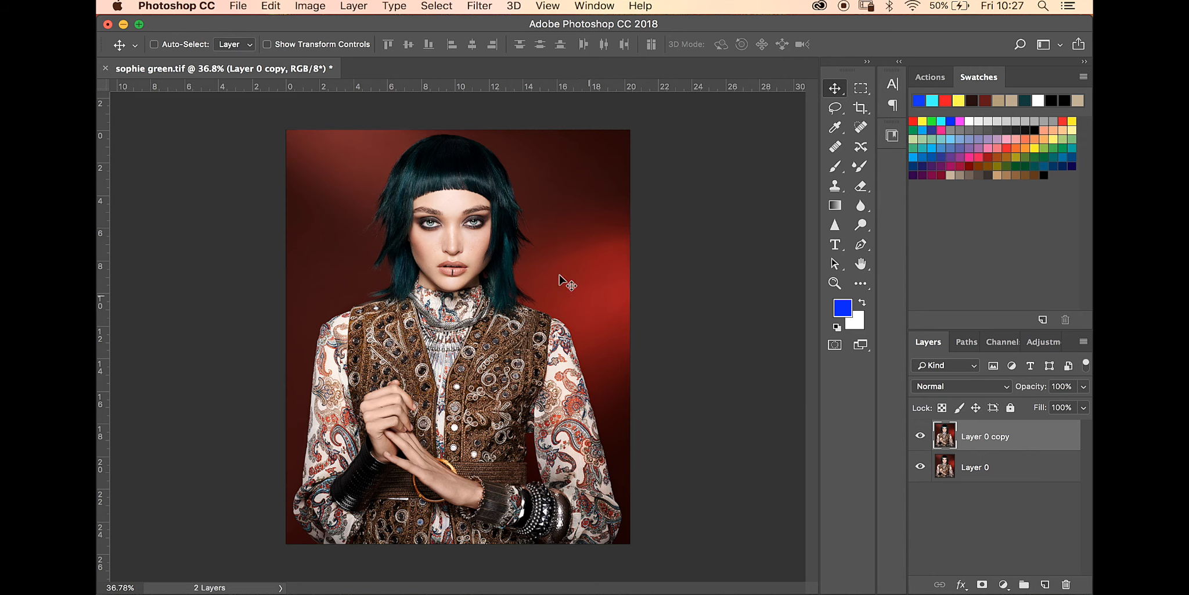
pyautogui.scroll(3, 540, 267)
pyautogui.scroll(3, 540, 267)
pyautogui.moveTo(497, 190); pyautogui.dragTo(519, 487)
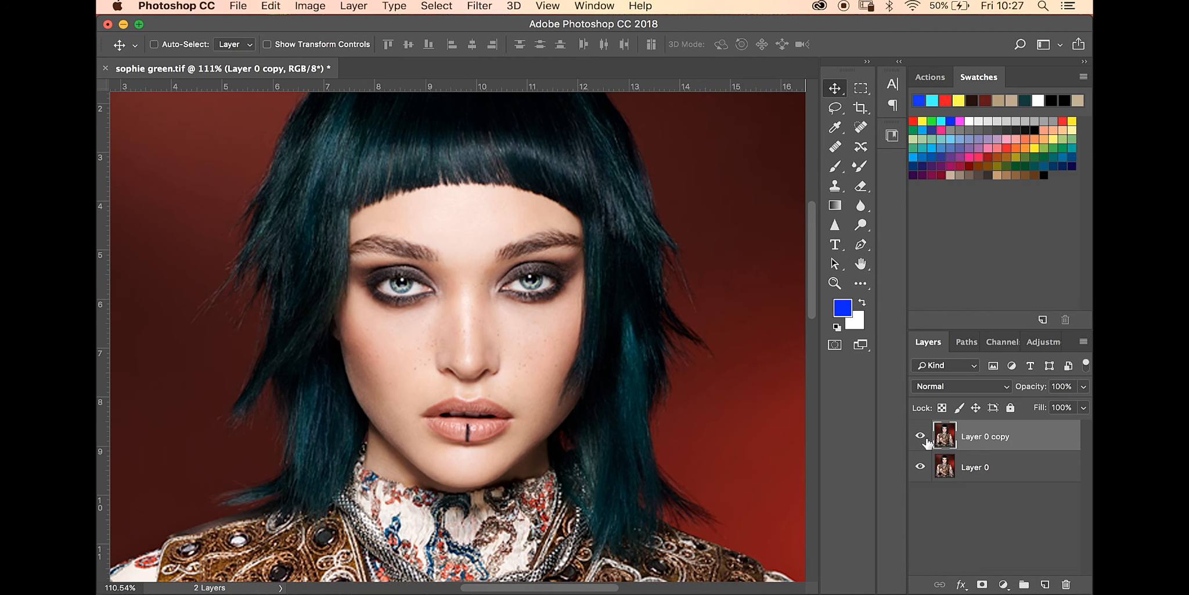
pyautogui.click(921, 437)
pyautogui.click(922, 438)
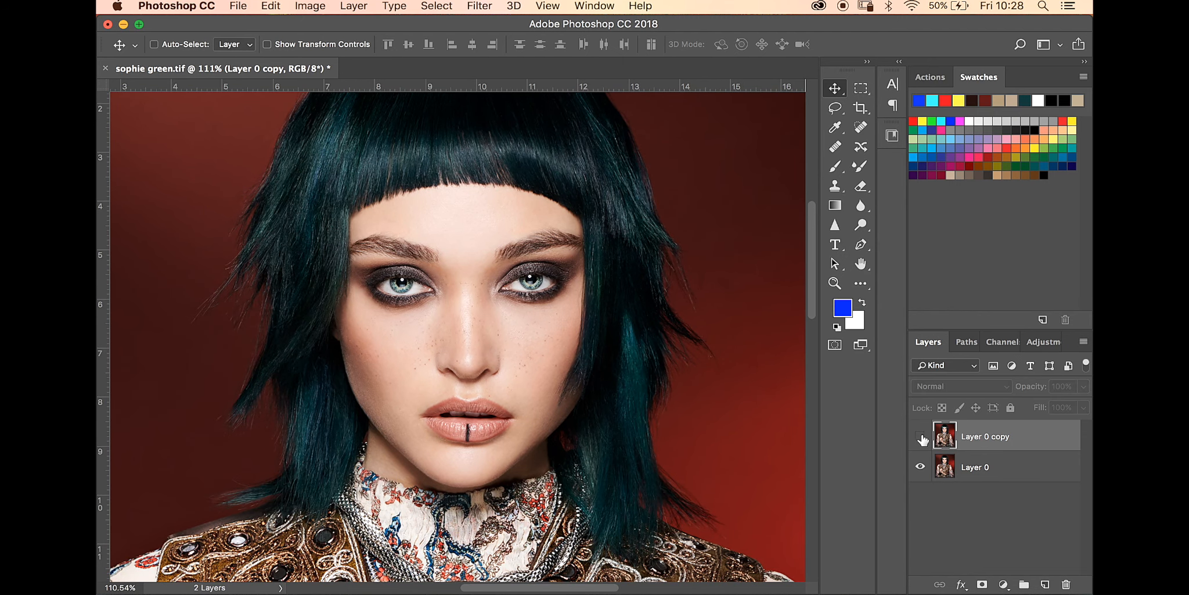
pyautogui.click(921, 437)
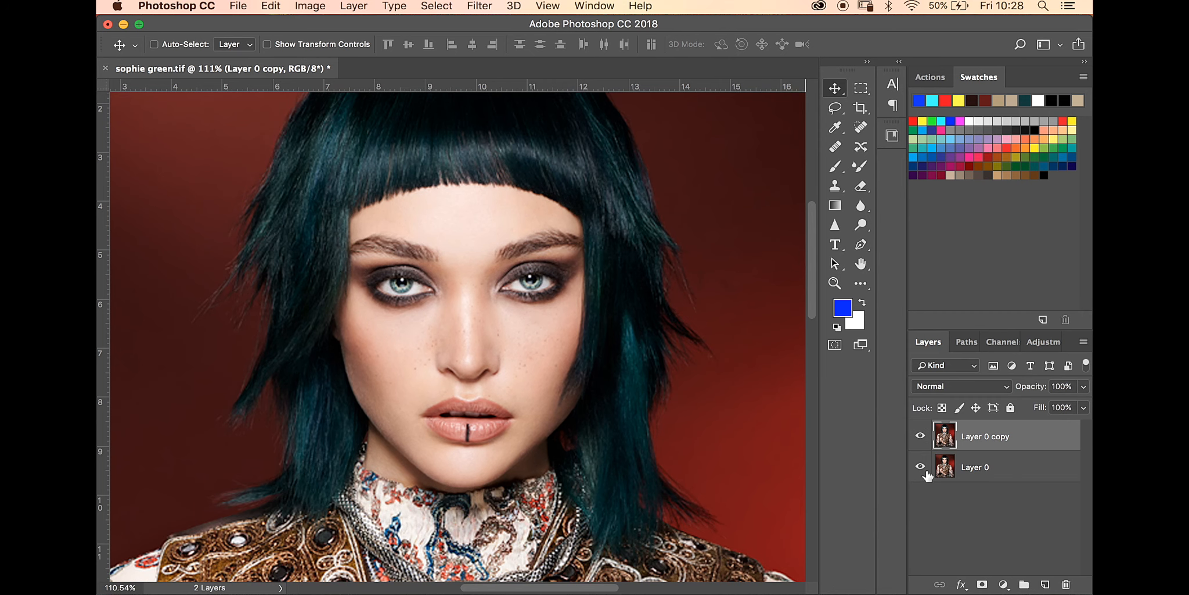
pyautogui.click(921, 436)
pyautogui.click(921, 437)
pyautogui.scroll(-5, 733, 406)
pyautogui.scroll(-4, 726, 400)
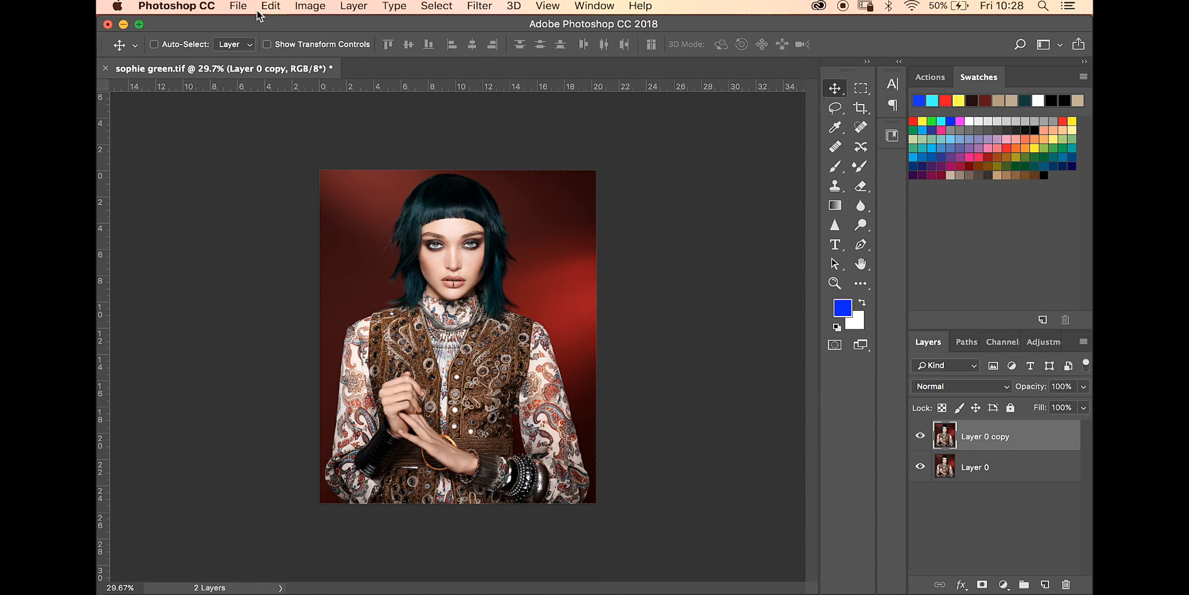
pyautogui.click(239, 6)
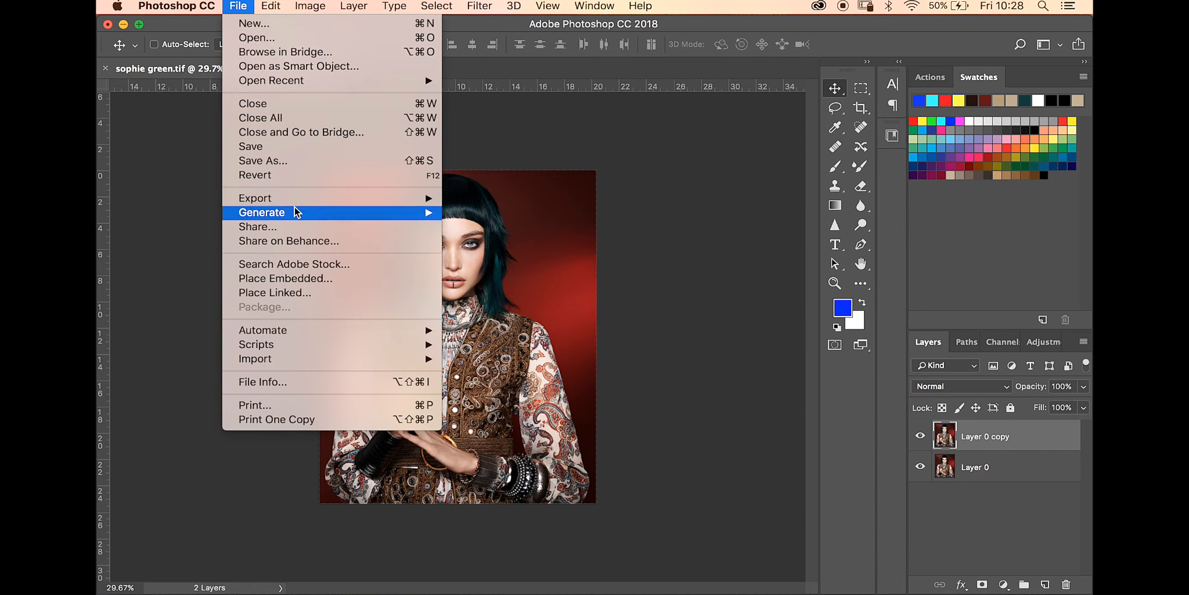
pyautogui.moveTo(285, 8)
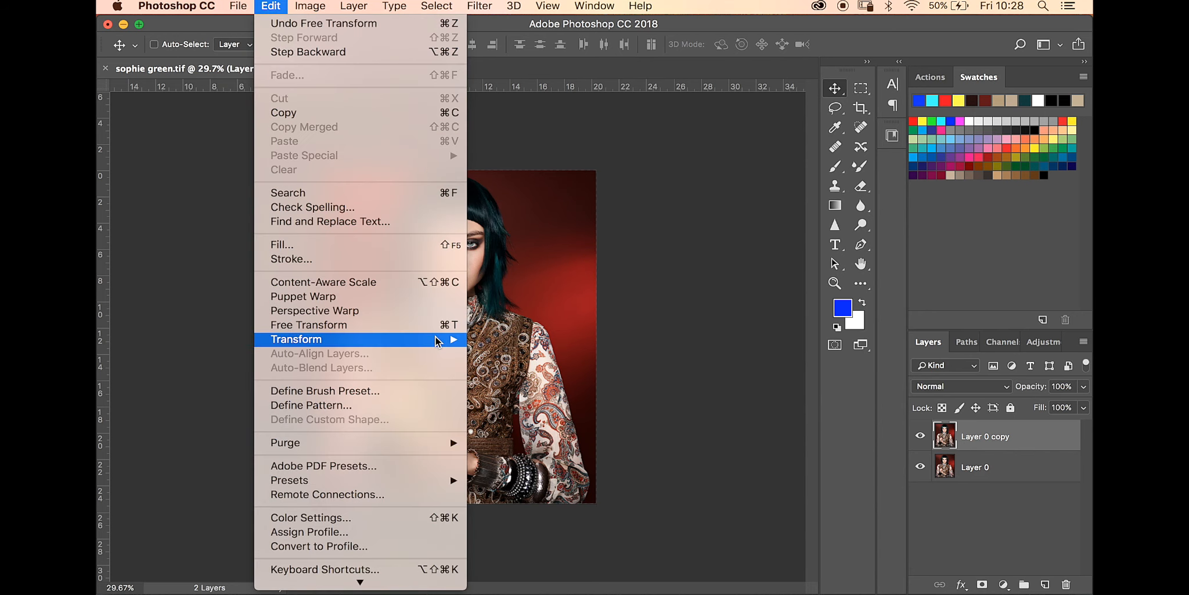
pyautogui.moveTo(445, 341)
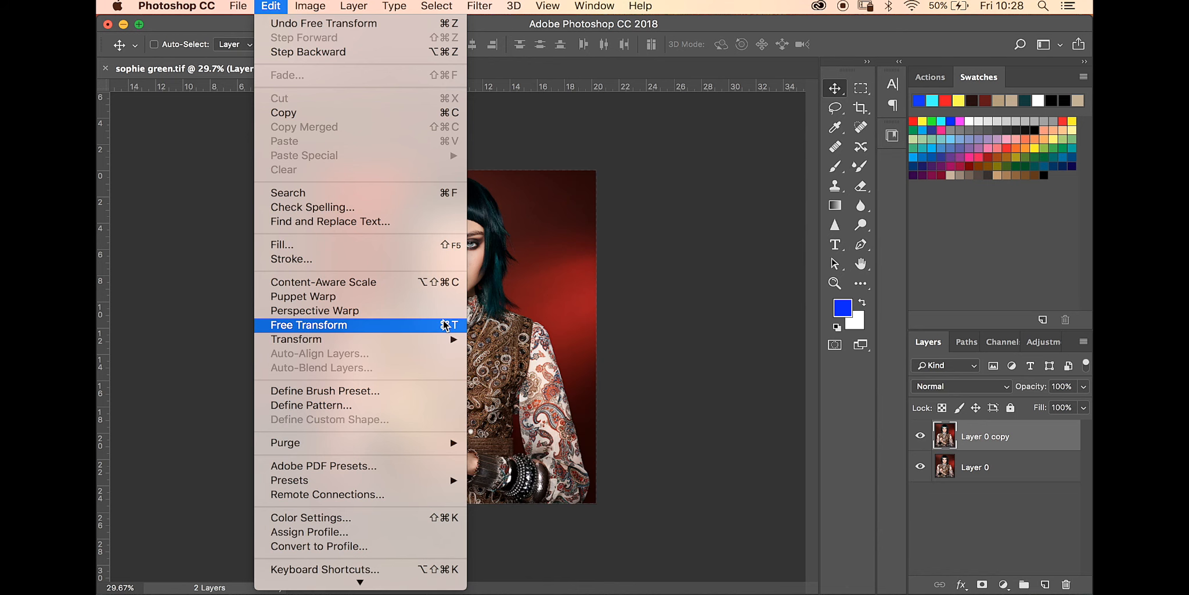
pyautogui.click(444, 327)
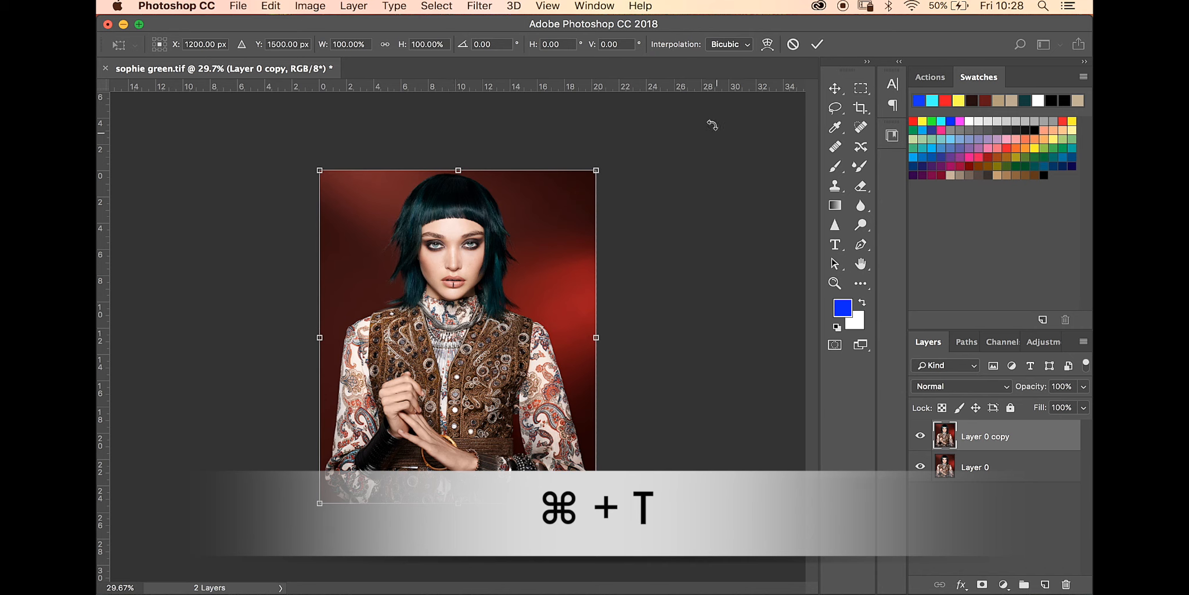
pyautogui.click(793, 46)
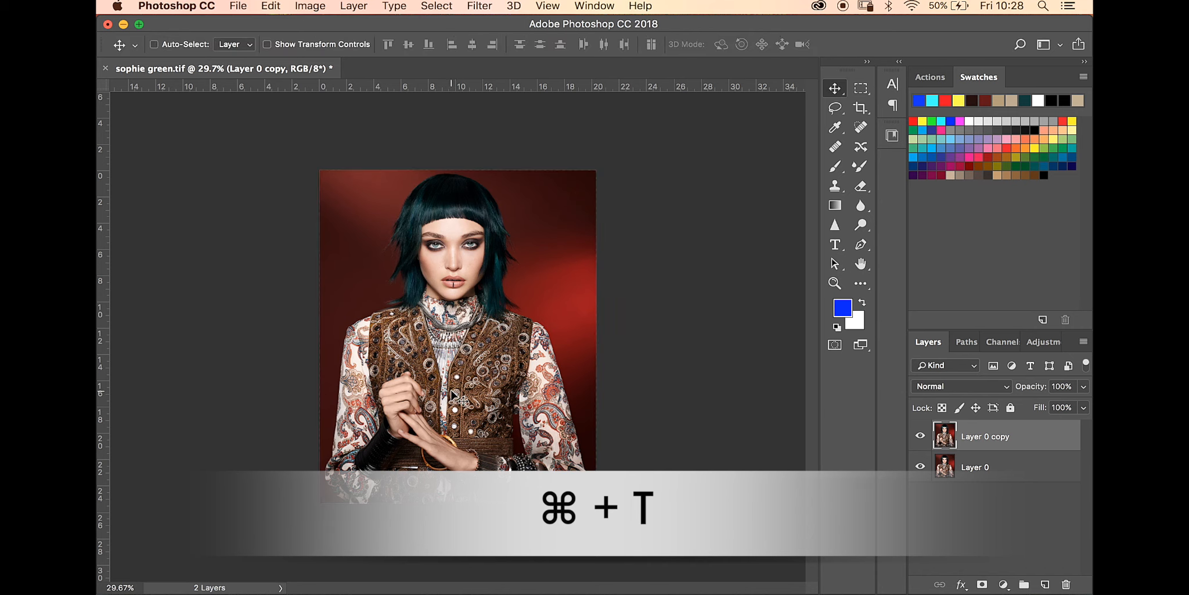
# - Try shrinking Layer 0 copy with Free Transform to about 70% width and 71% height, anchored at the canvas's lower-left corner
pyautogui.press('super+t')
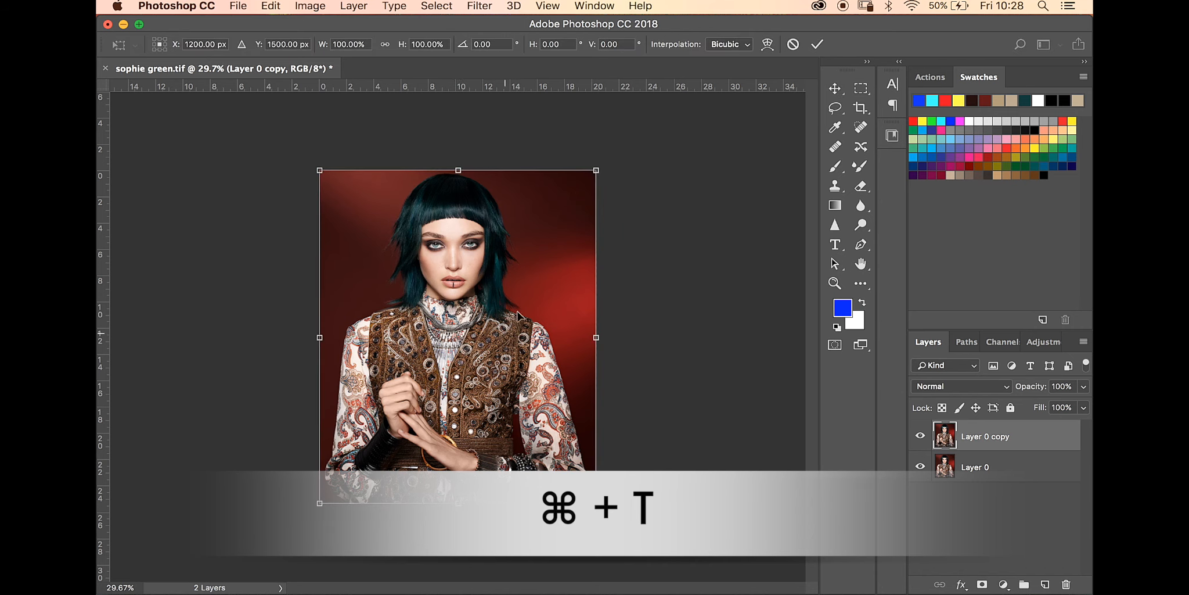
pyautogui.moveTo(596, 172); pyautogui.dragTo(526, 266)
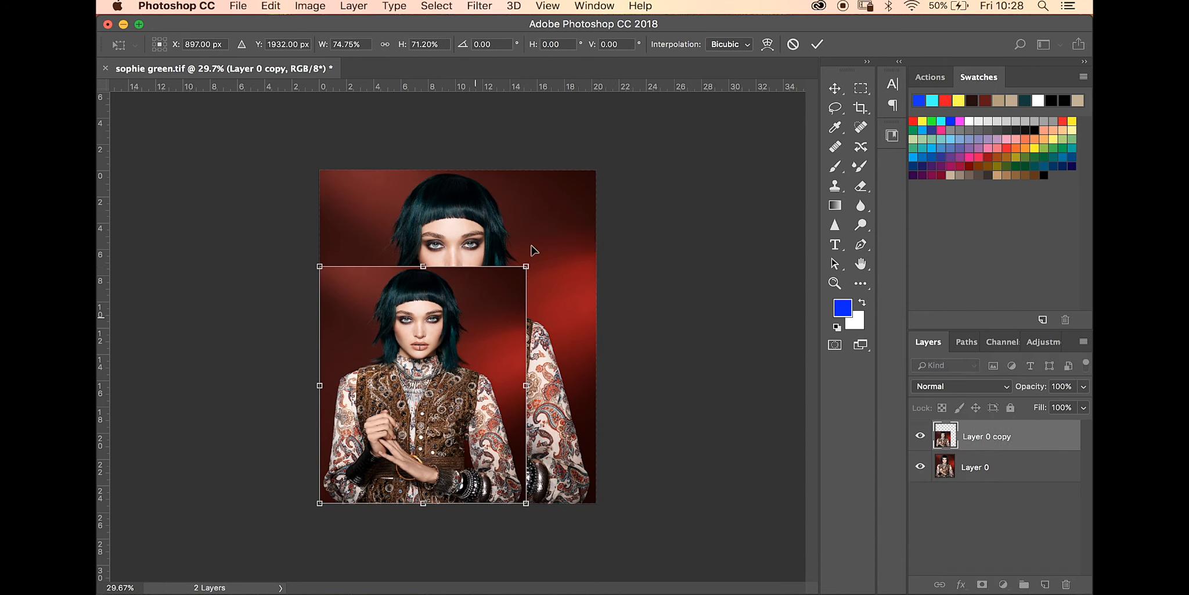
pyautogui.moveTo(525, 356); pyautogui.dragTo(510, 356)
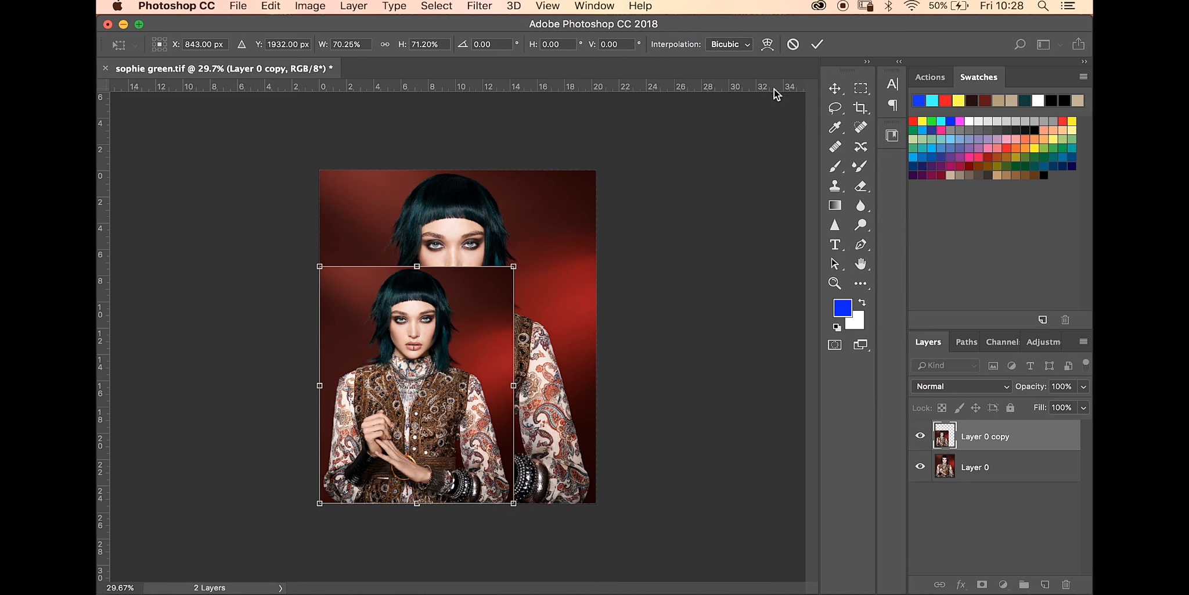
pyautogui.click(792, 45)
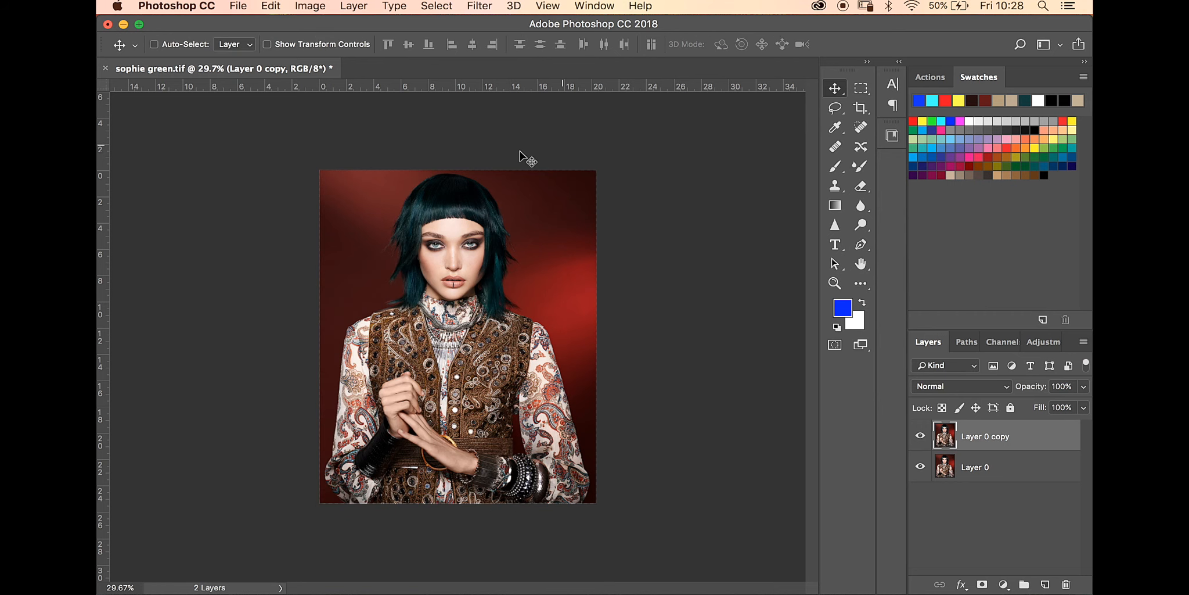
# - Rotate Layer 0 copy about 91° clockwise with the Rotate transform, apply it, and hide Layer 0
pyautogui.click(240, 7)
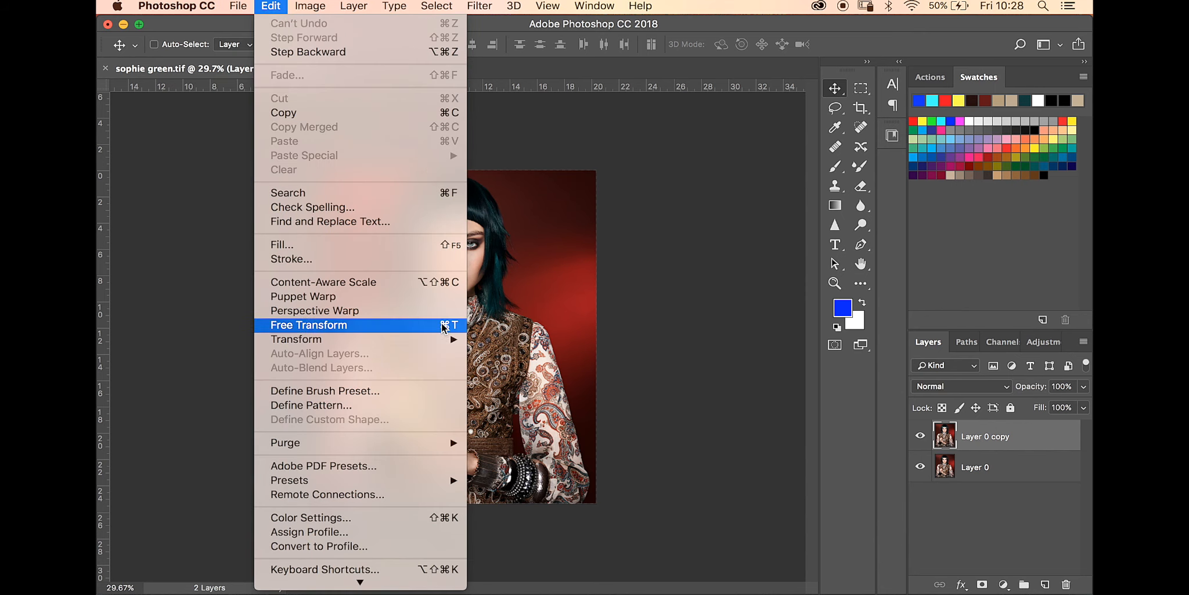
pyautogui.moveTo(471, 343)
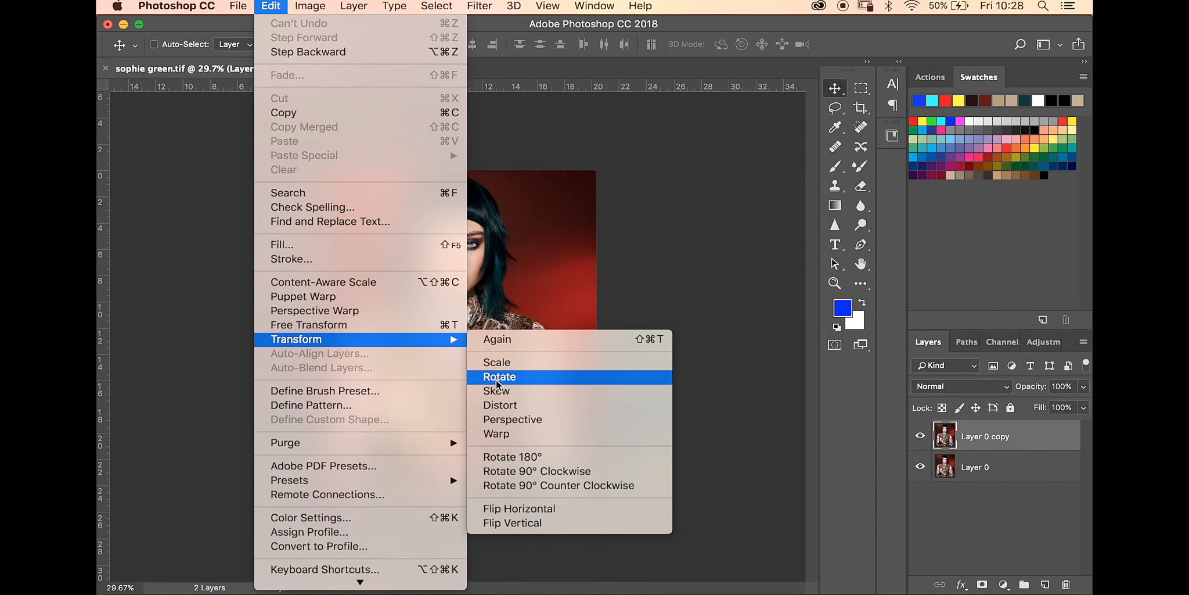
pyautogui.click(514, 380)
pyautogui.moveTo(618, 153); pyautogui.dragTo(624, 475)
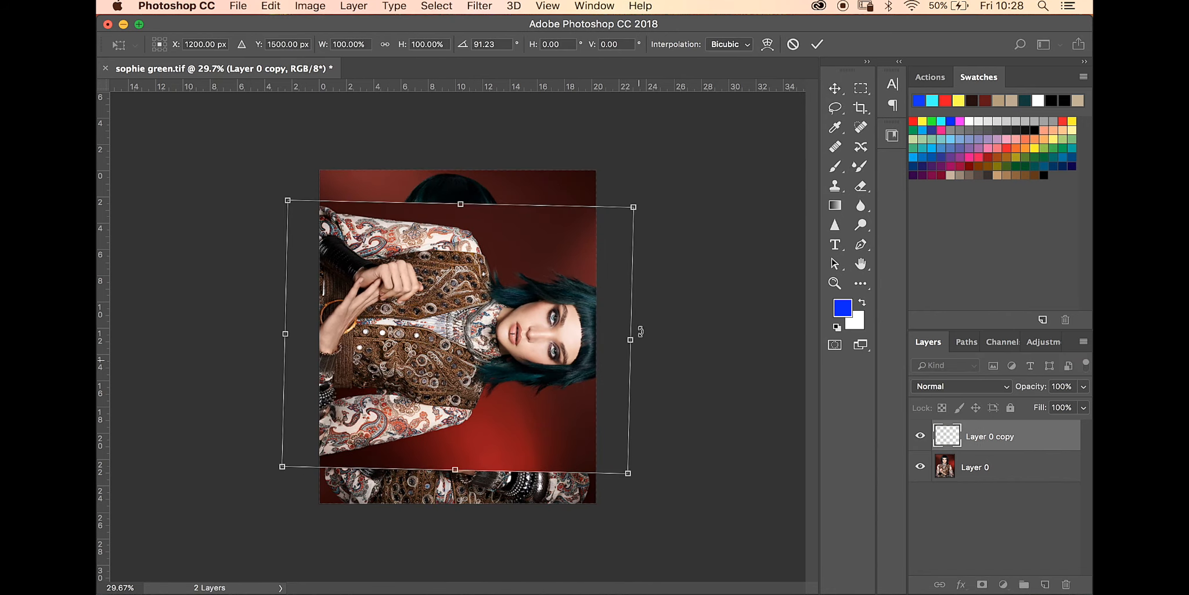
pyautogui.click(817, 44)
pyautogui.click(920, 467)
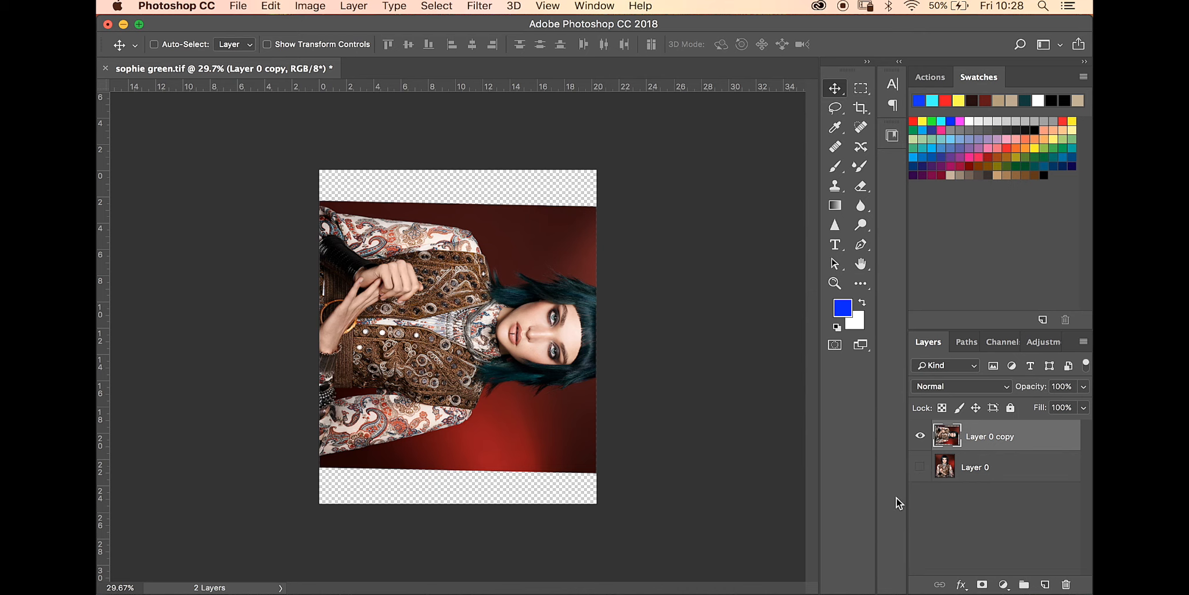
# - Try rotating Layer 0 copy back by about -85° with Free Transform
pyautogui.press('super+t')
pyautogui.moveTo(653, 176); pyautogui.dragTo(418, 243)
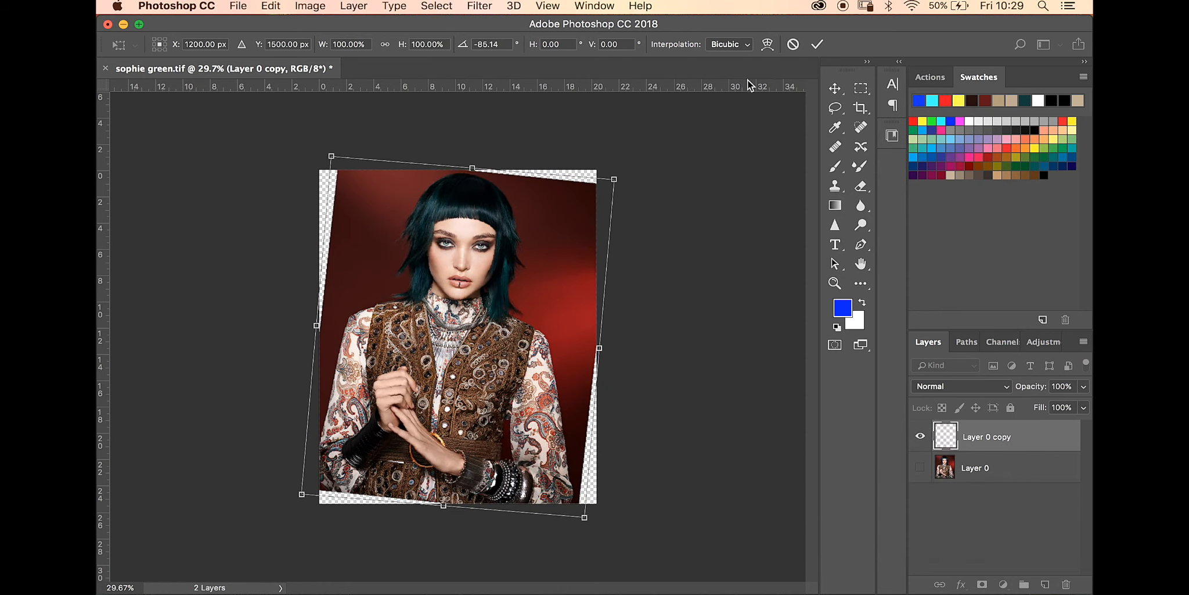
pyautogui.click(794, 45)
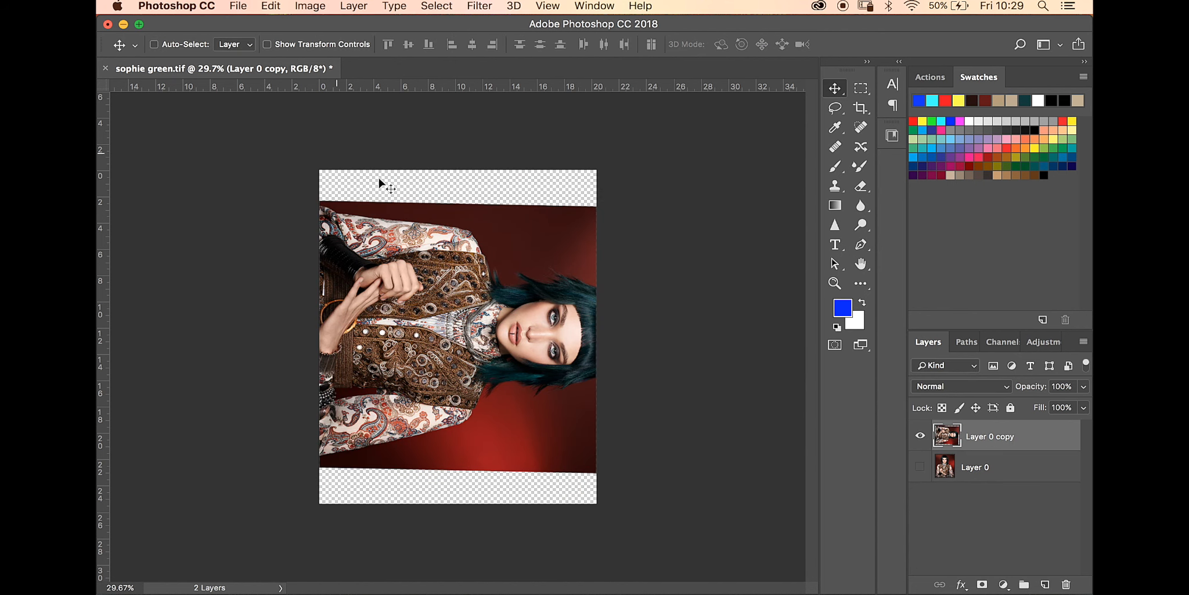
# - Show Layer 0 and rotate Layer 0 copy upright by about -91° with Free Transform, applying the rotation
pyautogui.click(920, 466)
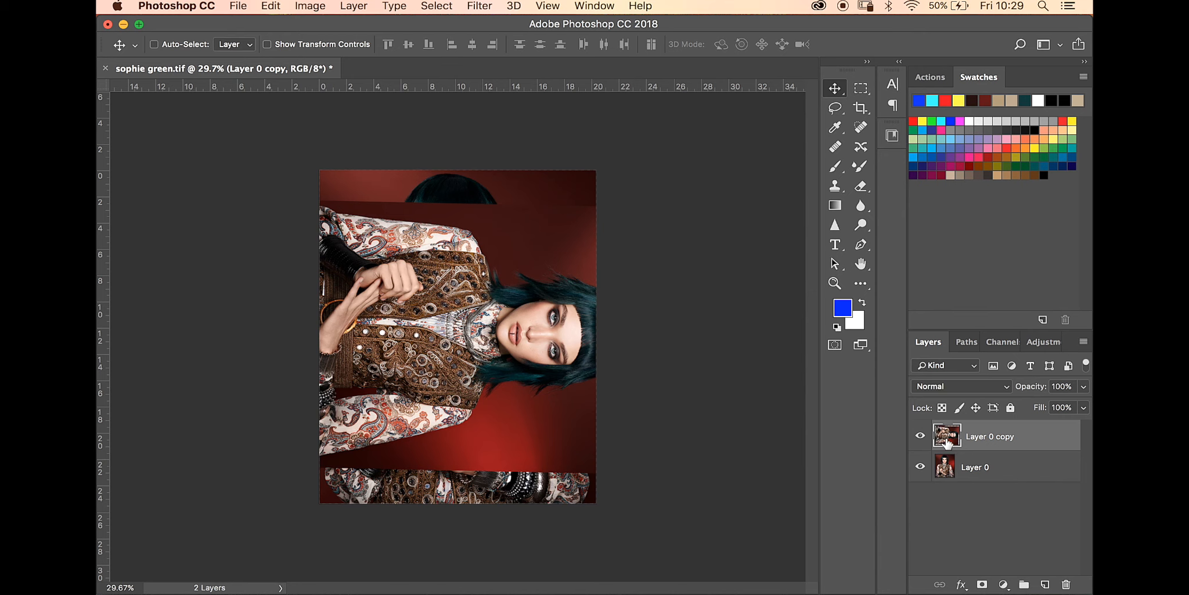
pyautogui.press('super')
pyautogui.press('super+t')
pyautogui.moveTo(660, 196); pyautogui.dragTo(296, 128)
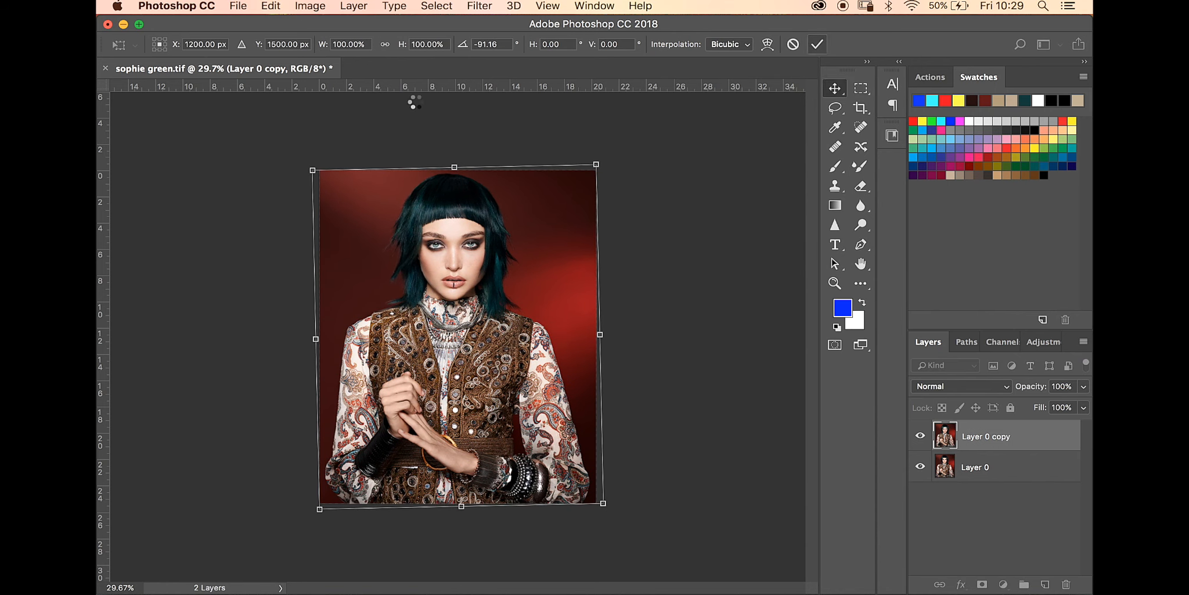
# - Try the Skew transform on Layer 0 copy, moving both upper corners inward along the top edge to narrow the head area
pyautogui.click(270, 6)
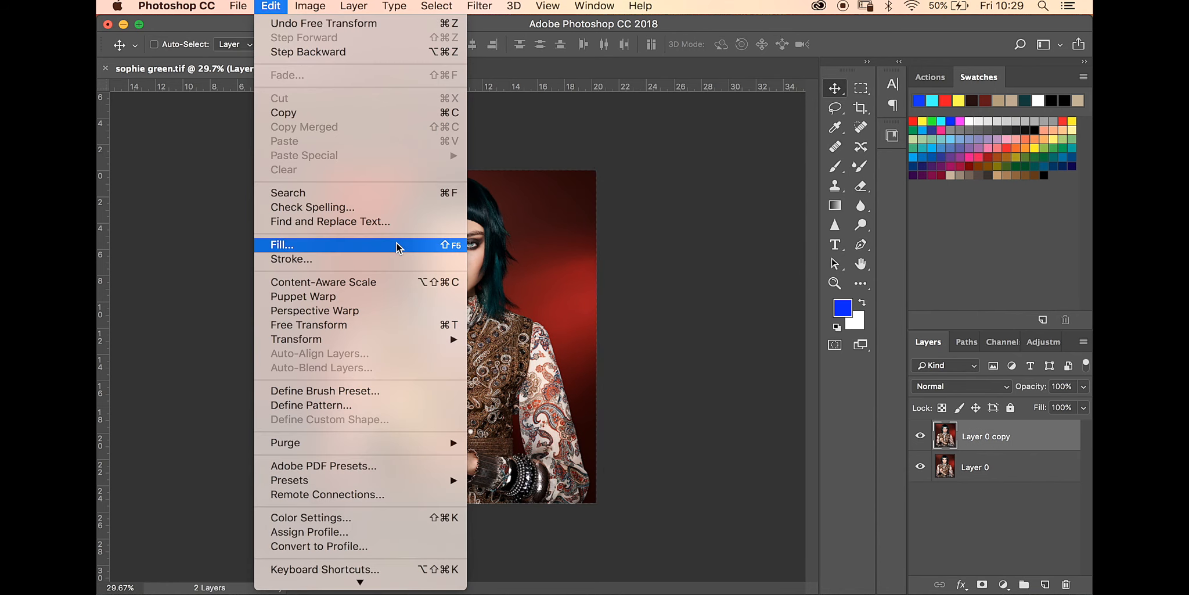
pyautogui.moveTo(390, 339)
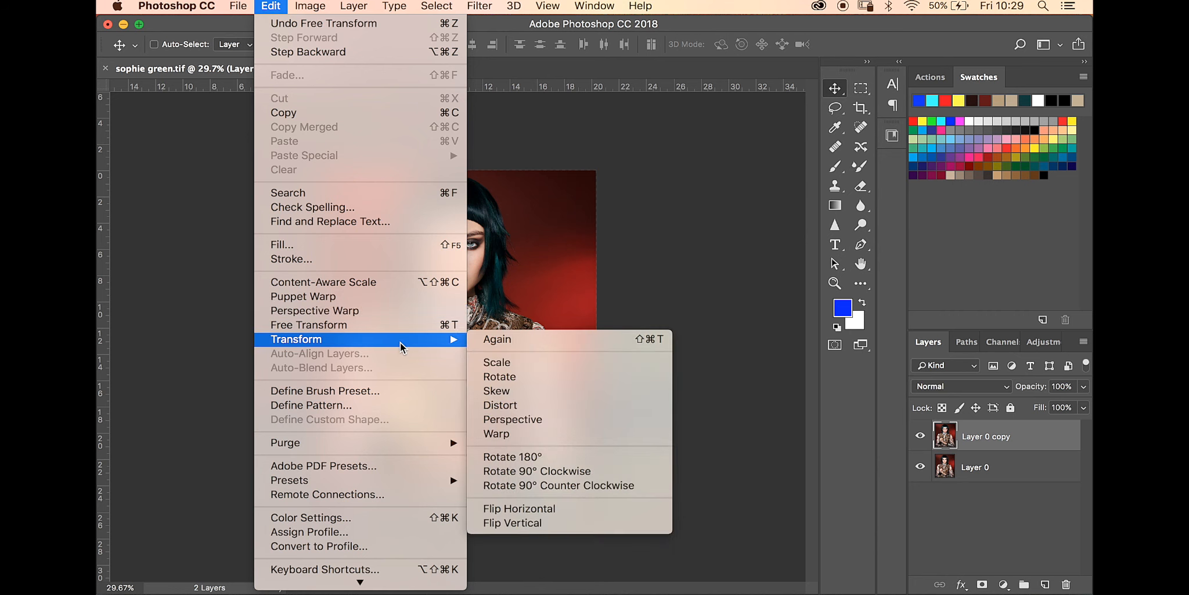
pyautogui.click(547, 390)
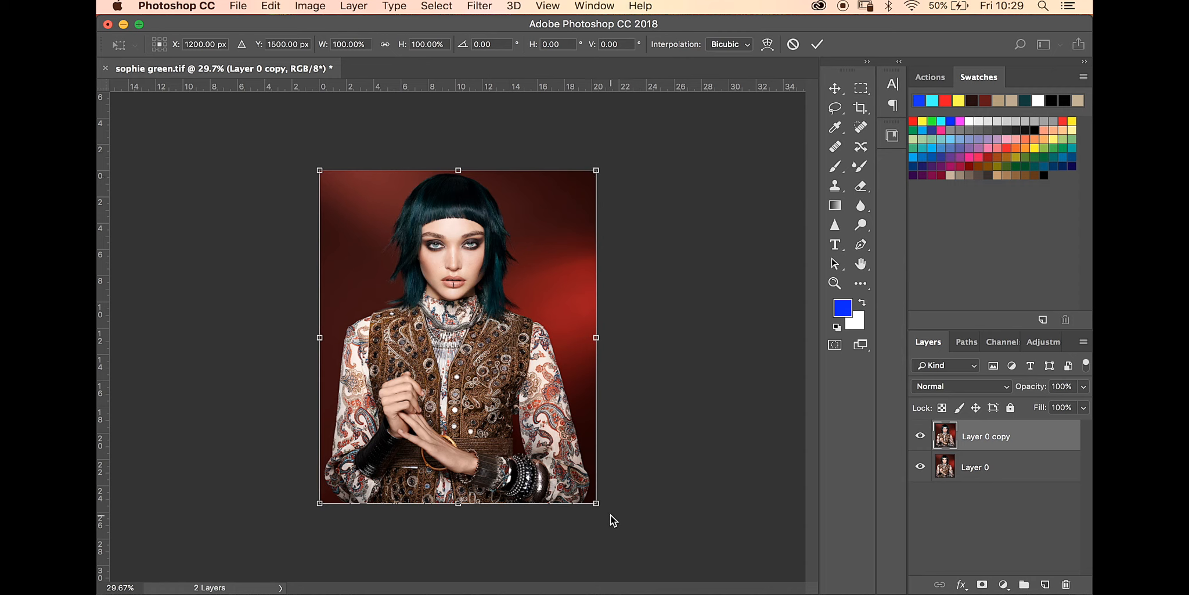
pyautogui.moveTo(597, 172); pyautogui.dragTo(465, 171)
pyautogui.moveTo(321, 171); pyautogui.dragTo(376, 173)
pyautogui.moveTo(317, 506)
pyautogui.mouseDown()
pyautogui.moveTo(433, 494)
pyautogui.moveTo(481, 469)
pyautogui.moveTo(318, 505)
pyautogui.mouseUp()
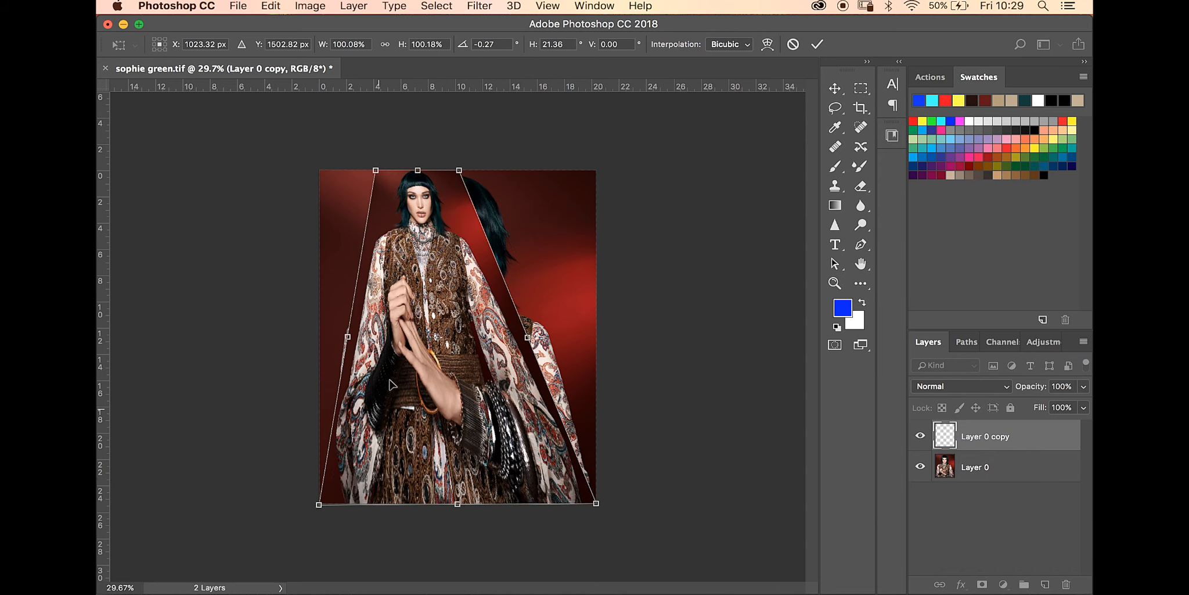
pyautogui.click(793, 46)
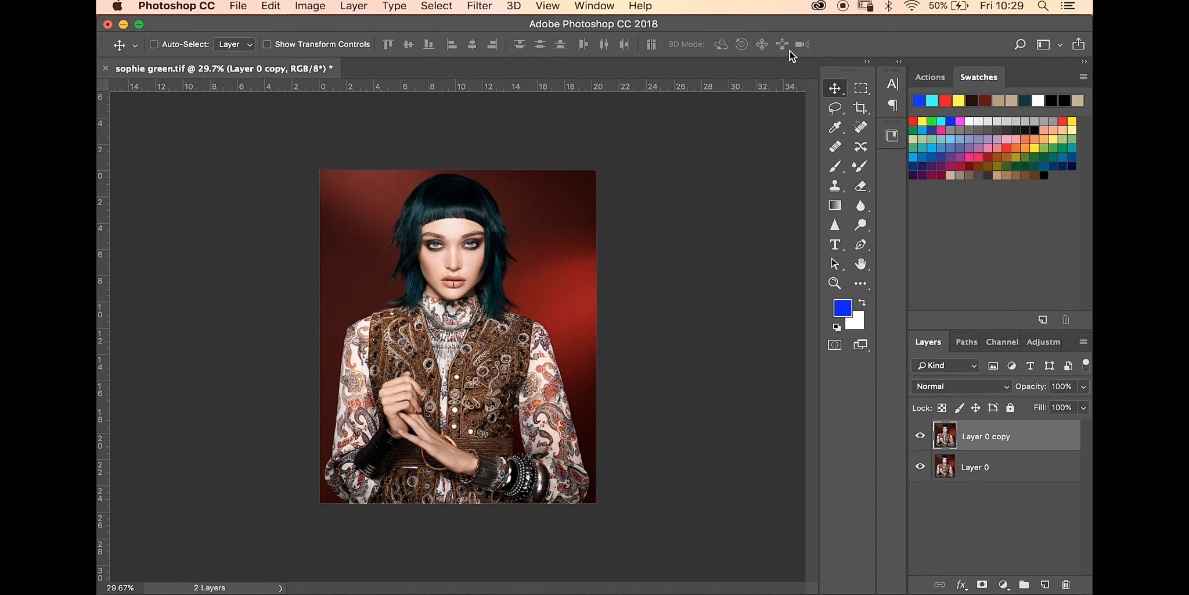
# - Try the Distort transform on Layer 0 copy, swapping its two upper corners across each other so the portrait folds at the middle
pyautogui.click(240, 7)
pyautogui.moveTo(271, 6)
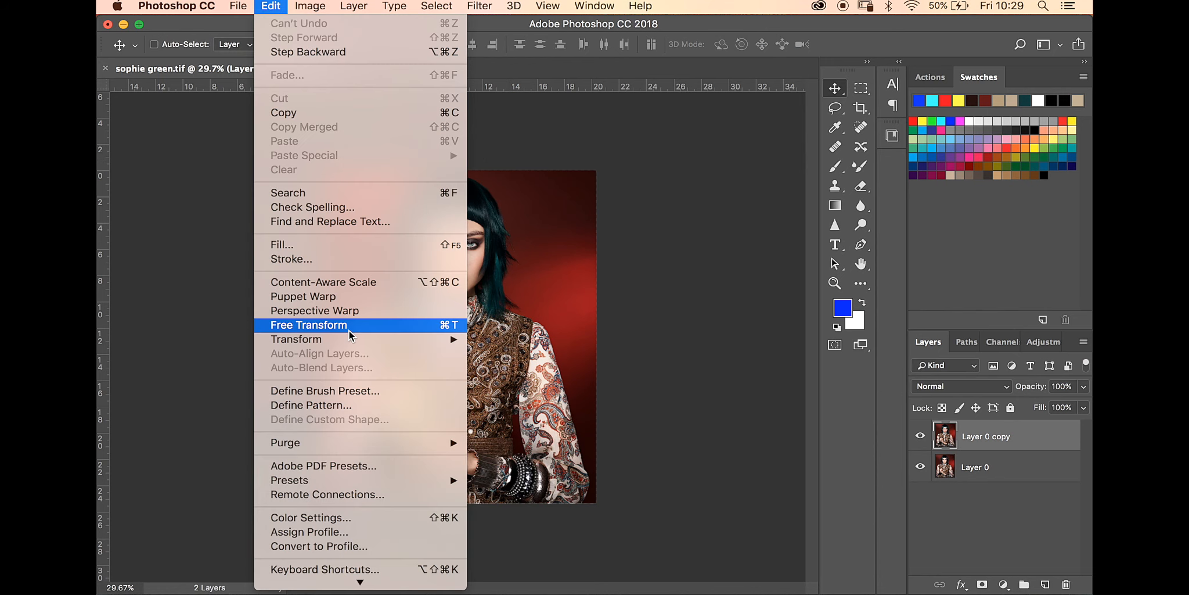
pyautogui.moveTo(362, 340)
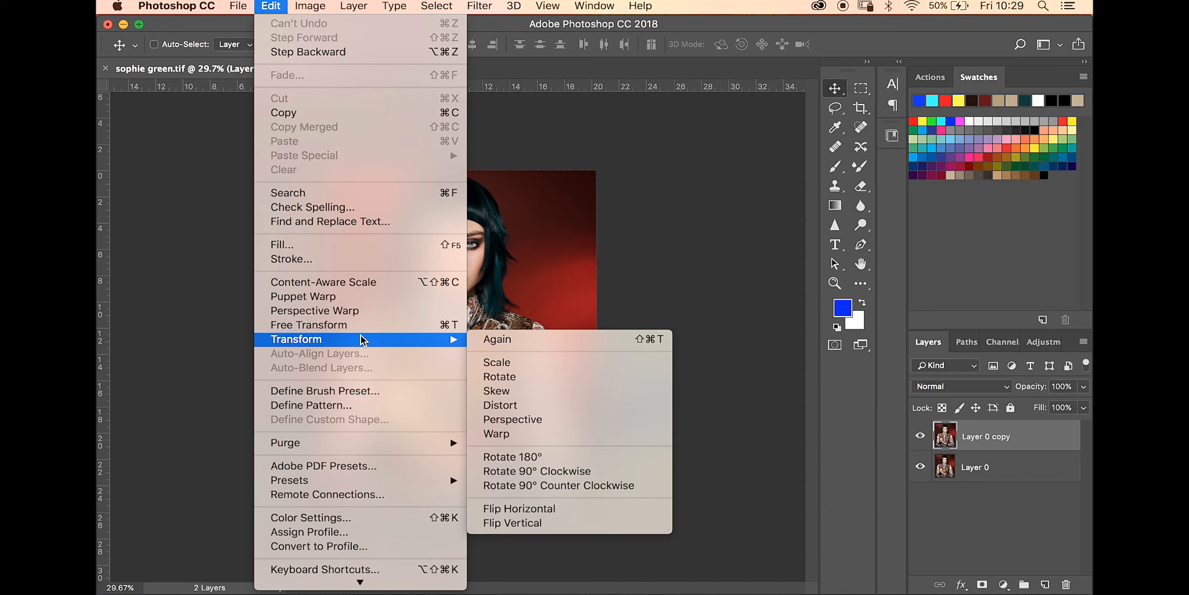
pyautogui.click(531, 406)
pyautogui.moveTo(598, 172); pyautogui.dragTo(482, 249)
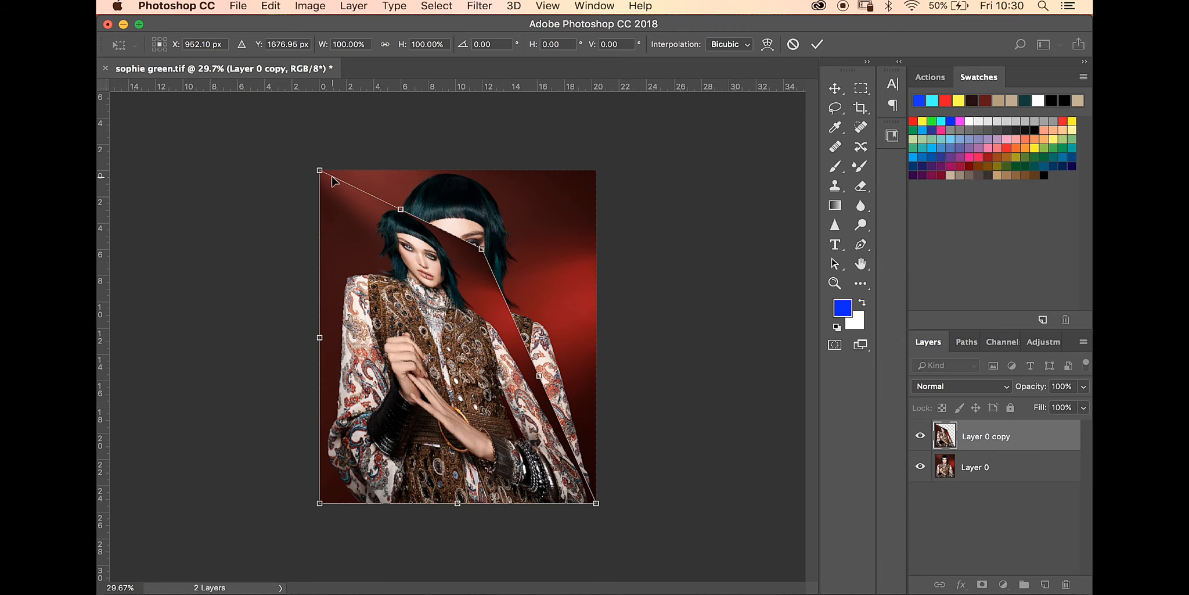
pyautogui.moveTo(320, 171); pyautogui.dragTo(611, 233)
pyautogui.moveTo(485, 249); pyautogui.dragTo(356, 197)
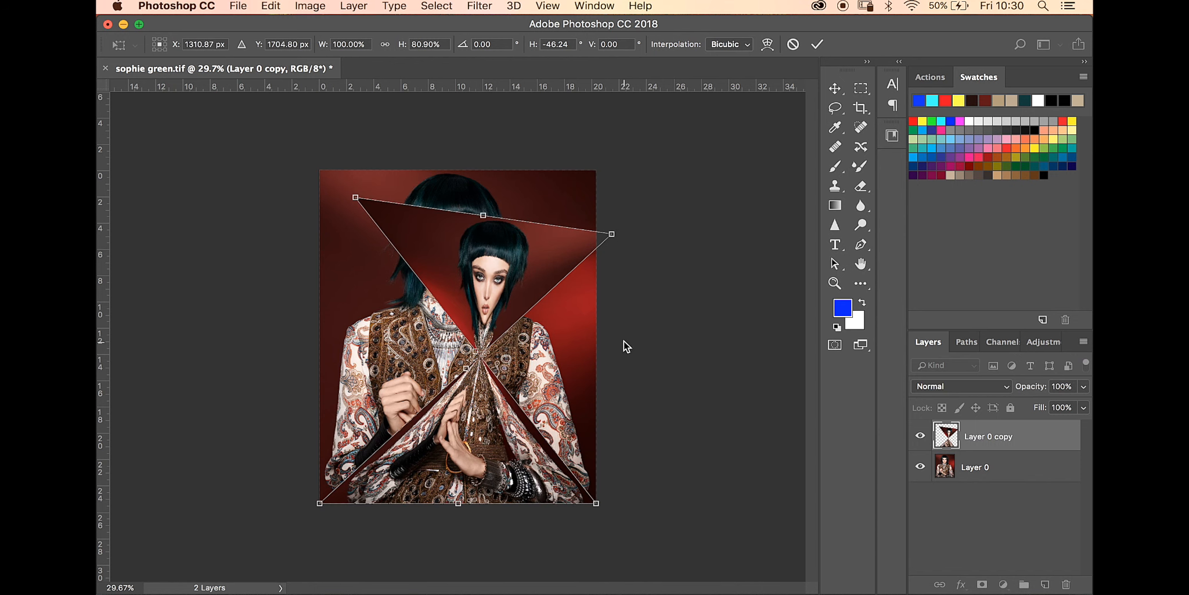
pyautogui.click(793, 45)
# - Try the Perspective transform on Layer 0 copy, narrowing its top edge symmetrically and widening its bottom edge to about 140% width
pyautogui.click(237, 7)
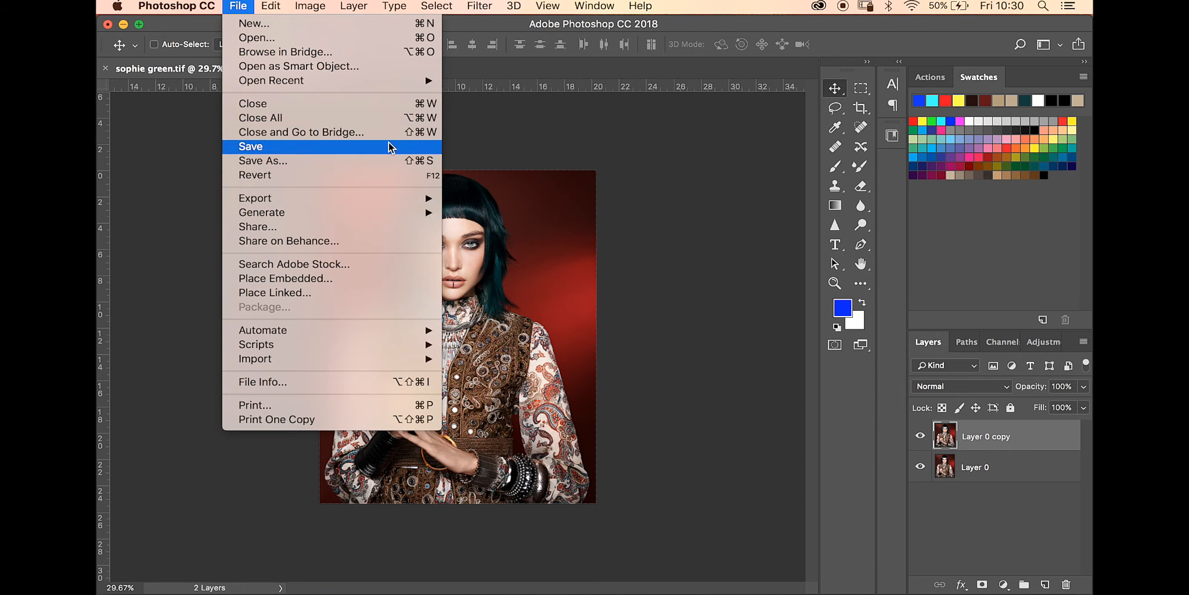
pyautogui.moveTo(271, 5)
pyautogui.moveTo(362, 339)
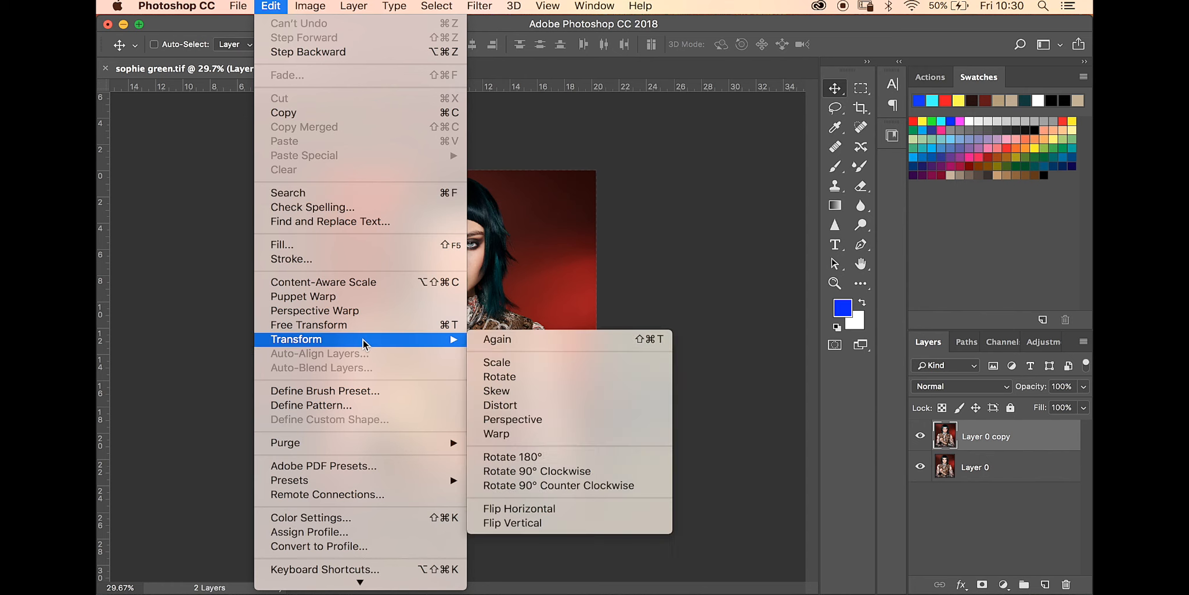
pyautogui.click(550, 421)
pyautogui.moveTo(596, 170); pyautogui.dragTo(527, 170)
pyautogui.moveTo(606, 510); pyautogui.dragTo(652, 503)
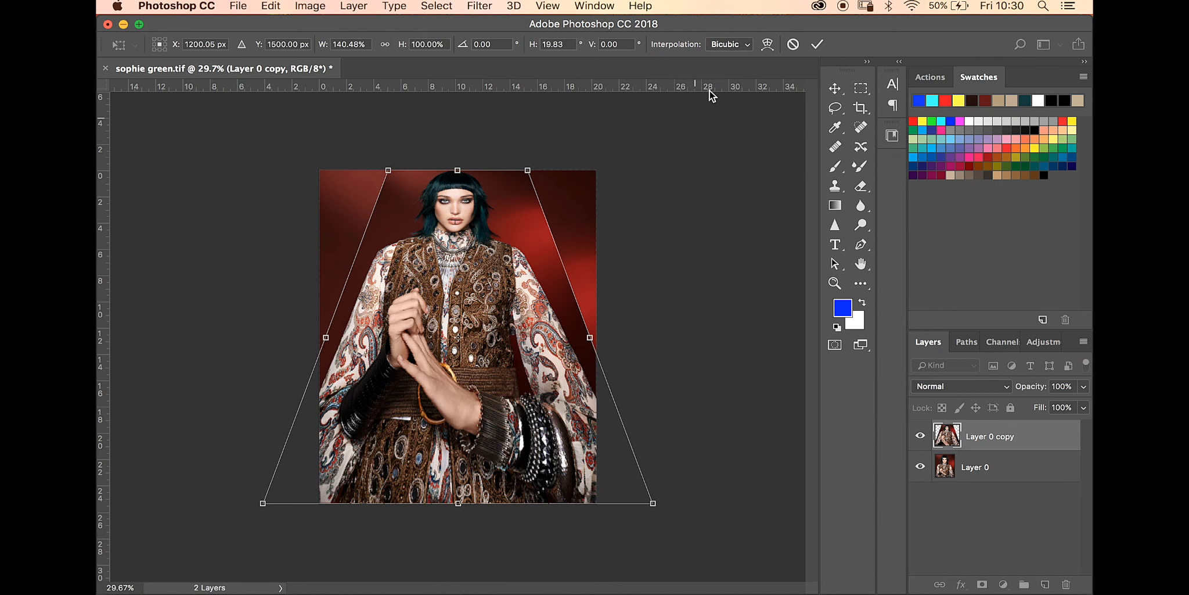
pyautogui.click(793, 44)
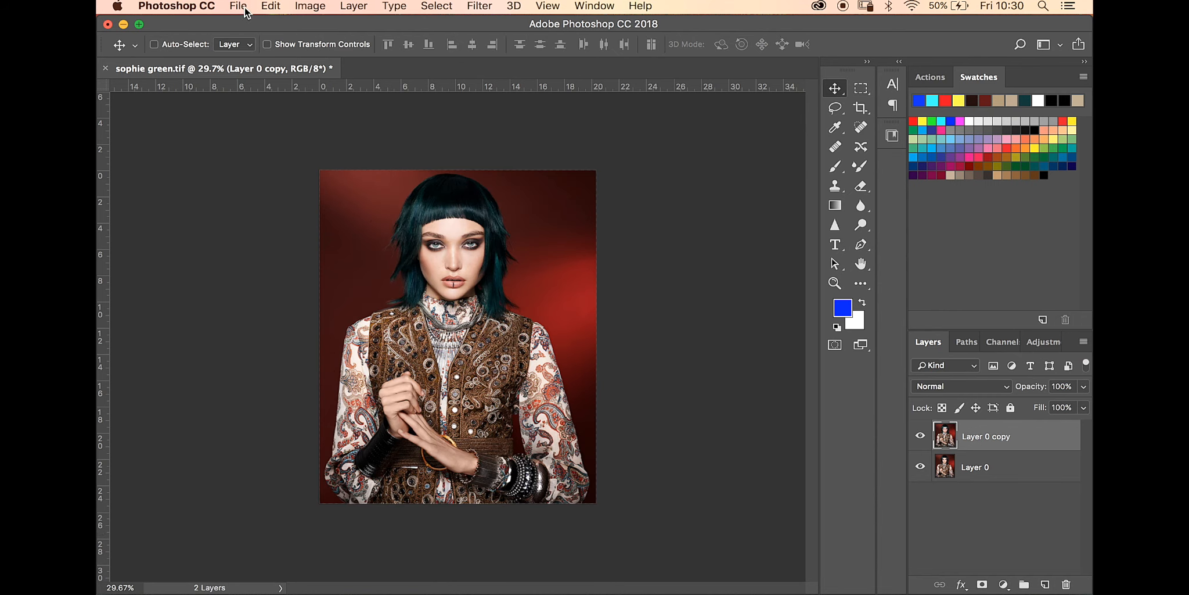
# - Warp Layer 0 copy with the Transform Warp grid, pulling both upper corners inward and down and stretching the left top-edge handle above the canvas
pyautogui.click(270, 7)
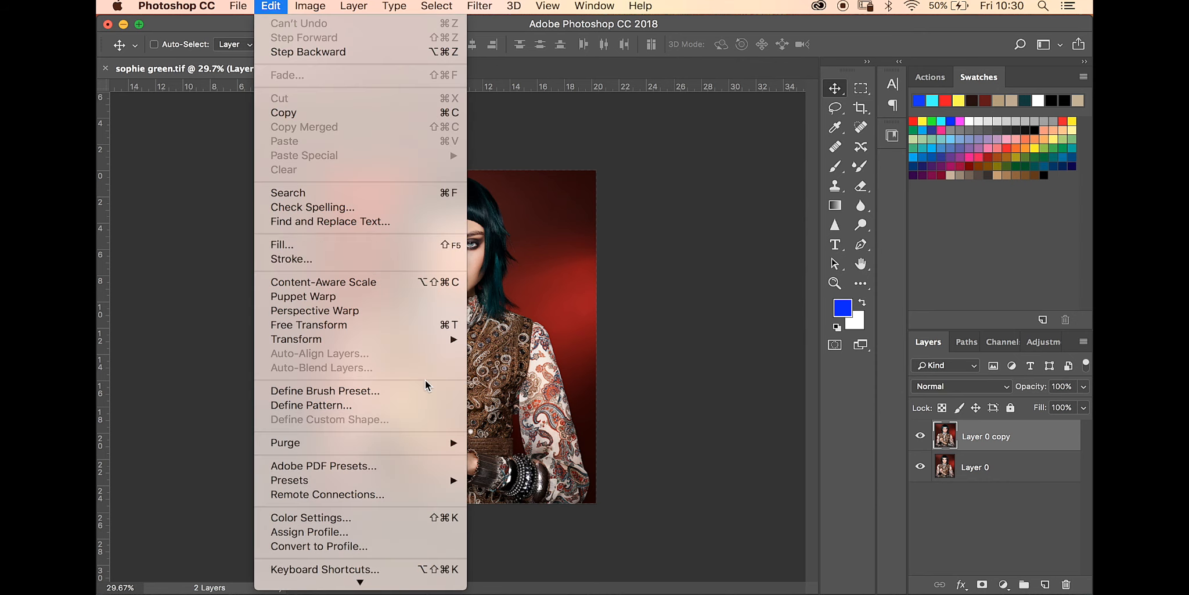
pyautogui.moveTo(454, 340)
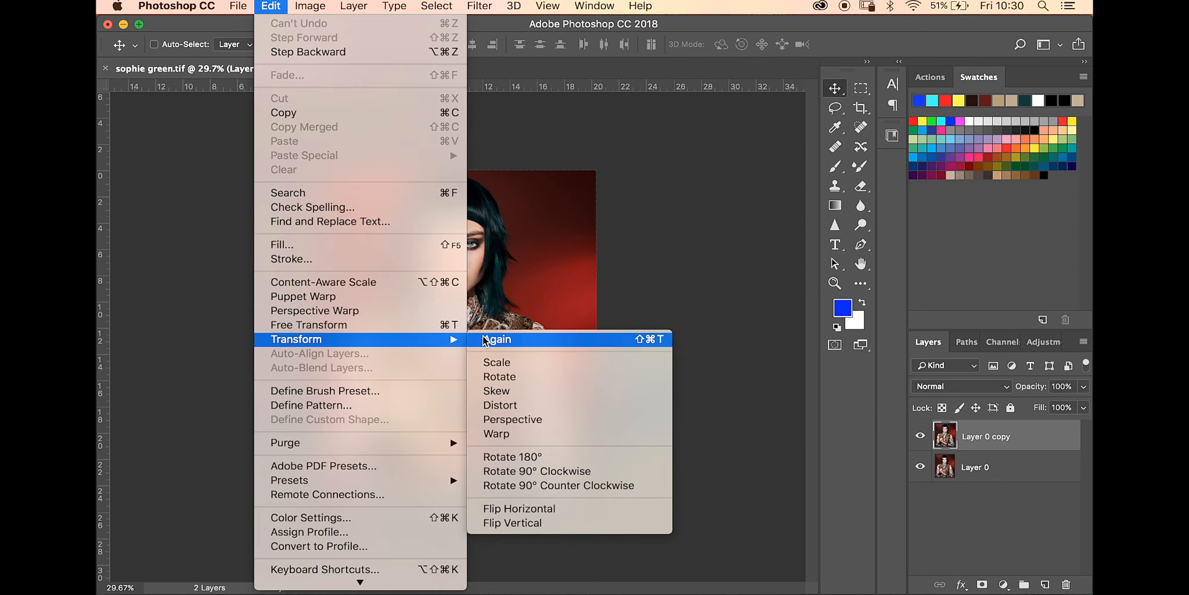
pyautogui.click(554, 433)
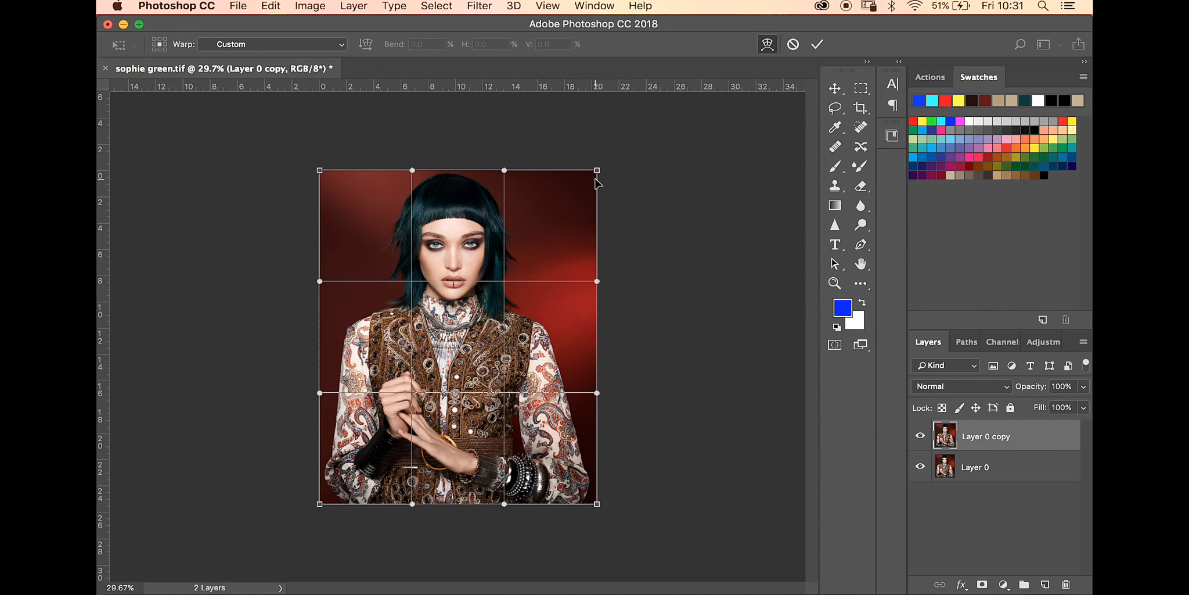
pyautogui.moveTo(597, 172); pyautogui.dragTo(570, 194)
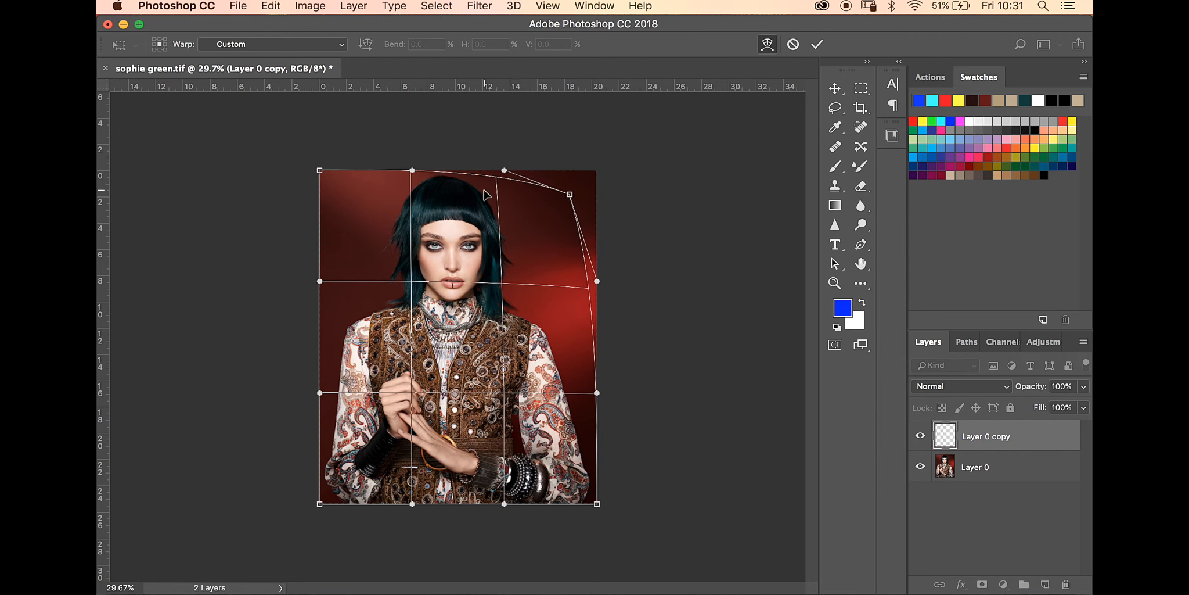
pyautogui.moveTo(414, 171); pyautogui.dragTo(486, 138)
pyautogui.moveTo(334, 200); pyautogui.dragTo(374, 276)
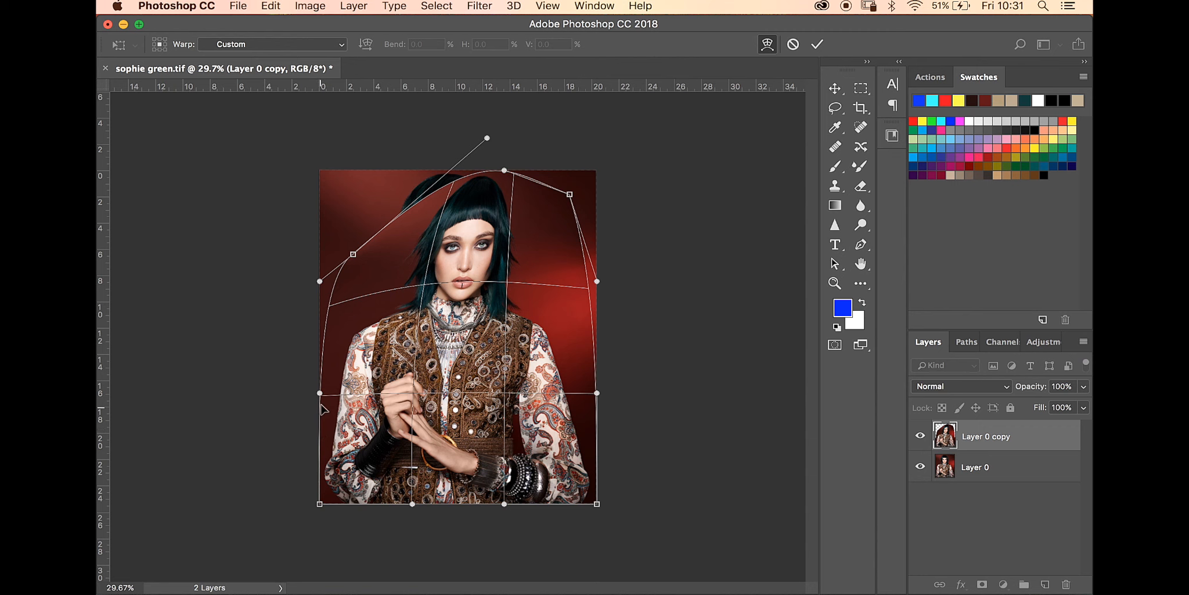
# - Pull the warp's lower side handles and bottom-right corner inward, fold the bottom-left corner to the figure's middle, and apply the warp
pyautogui.moveTo(323, 395); pyautogui.dragTo(352, 393)
pyautogui.moveTo(598, 505); pyautogui.dragTo(558, 486)
pyautogui.moveTo(597, 392); pyautogui.dragTo(556, 386)
pyautogui.moveTo(318, 503); pyautogui.dragTo(456, 399)
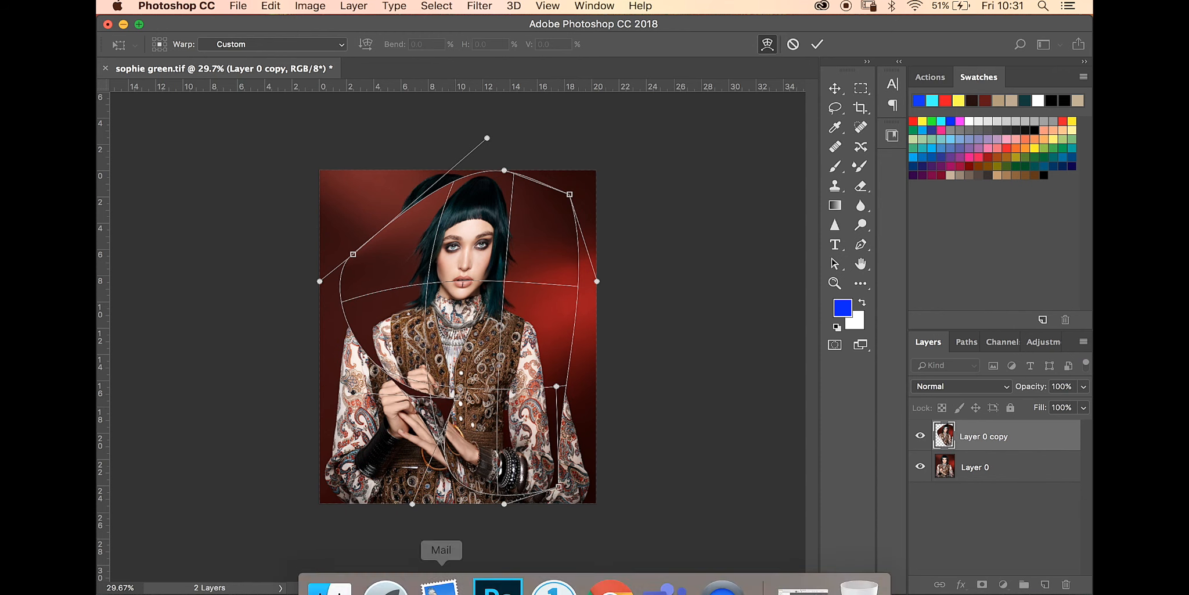
pyautogui.click(818, 44)
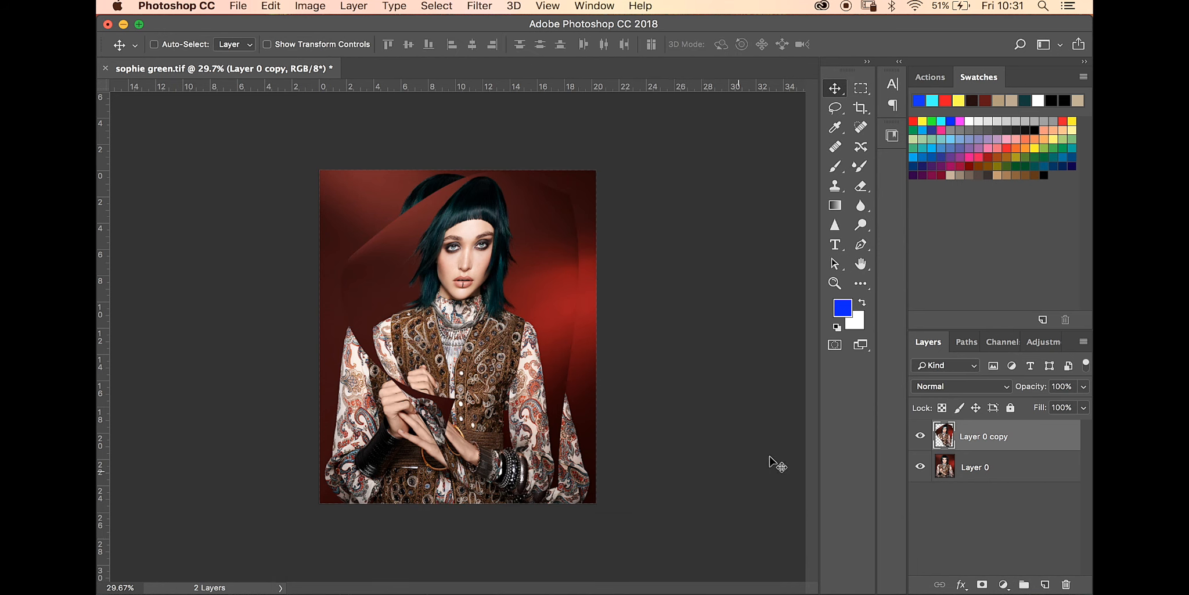
# - Hide Layer 0 and scale Layer 0 copy down to about 53% width and 62% height with Free Transform, applying the change
pyautogui.click(919, 467)
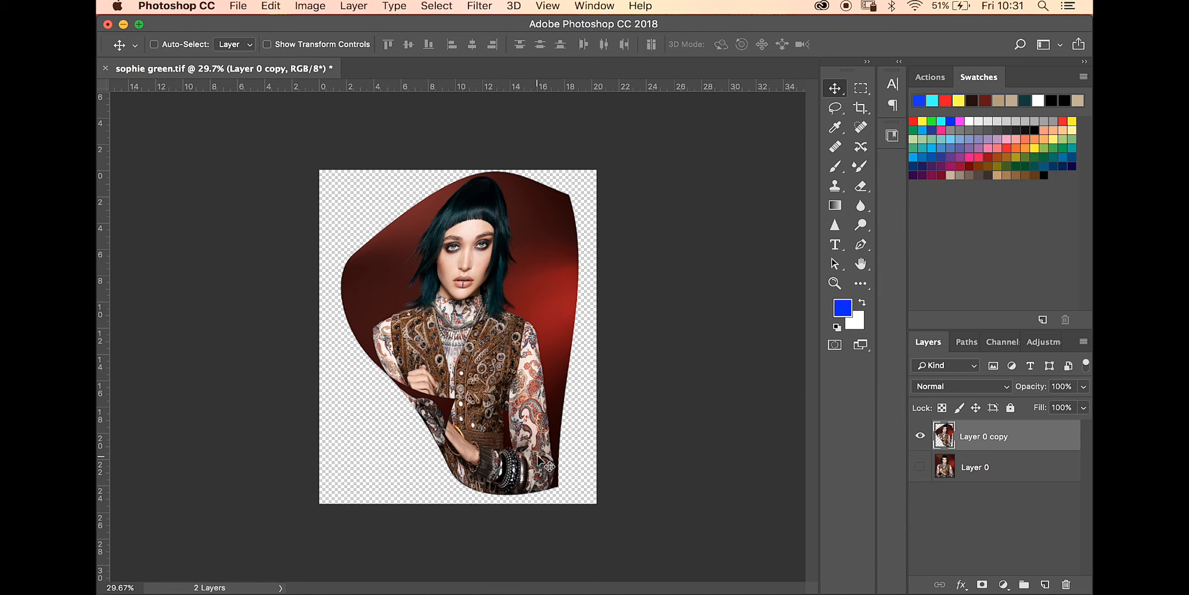
pyautogui.press('super+t')
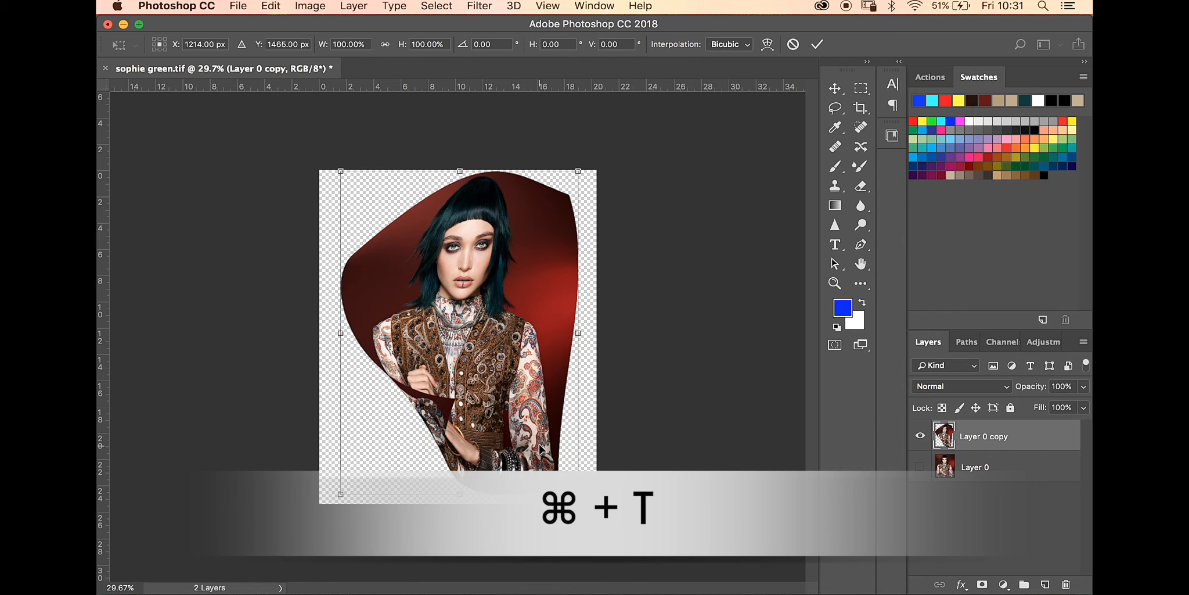
pyautogui.moveTo(578, 167); pyautogui.dragTo(467, 288)
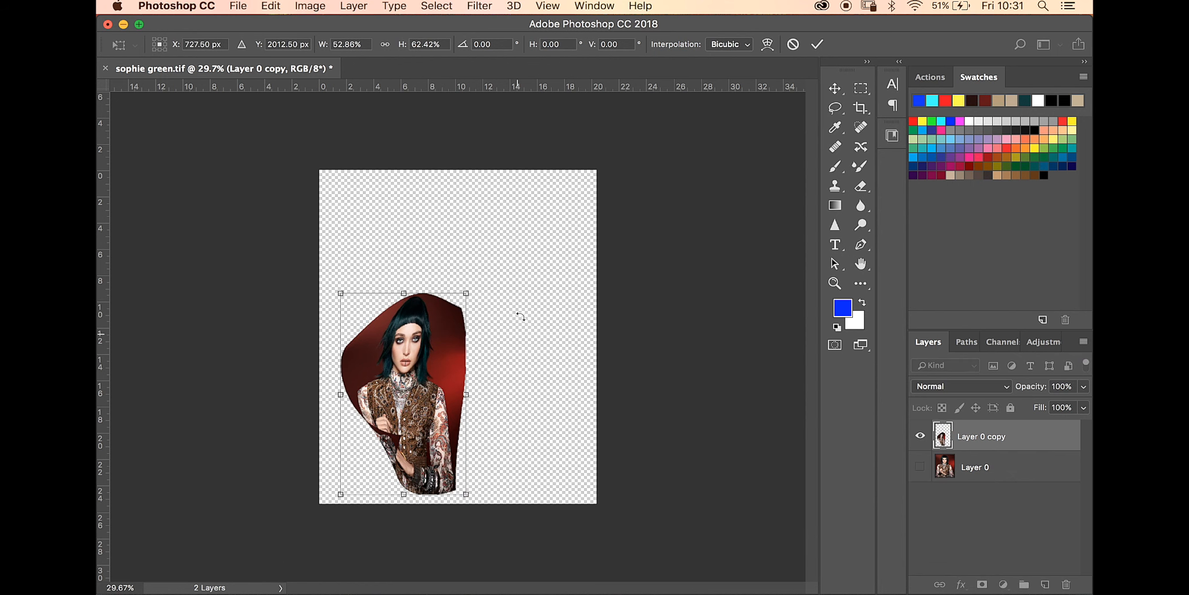
pyautogui.click(817, 44)
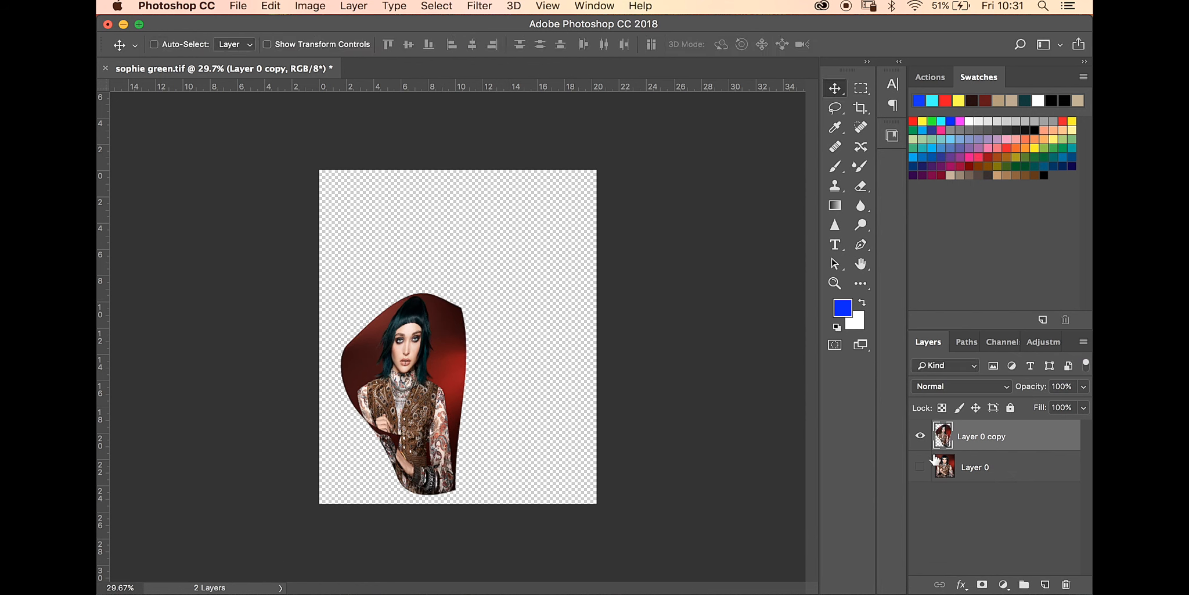
# - Toggle Layer 0 on and off, and scale Layer 0 copy back up to about 179% width and 151% height, applying the transform
pyautogui.click(921, 467)
pyautogui.click(921, 467)
pyautogui.press('super+t')
pyautogui.moveTo(465, 294); pyautogui.dragTo(566, 190)
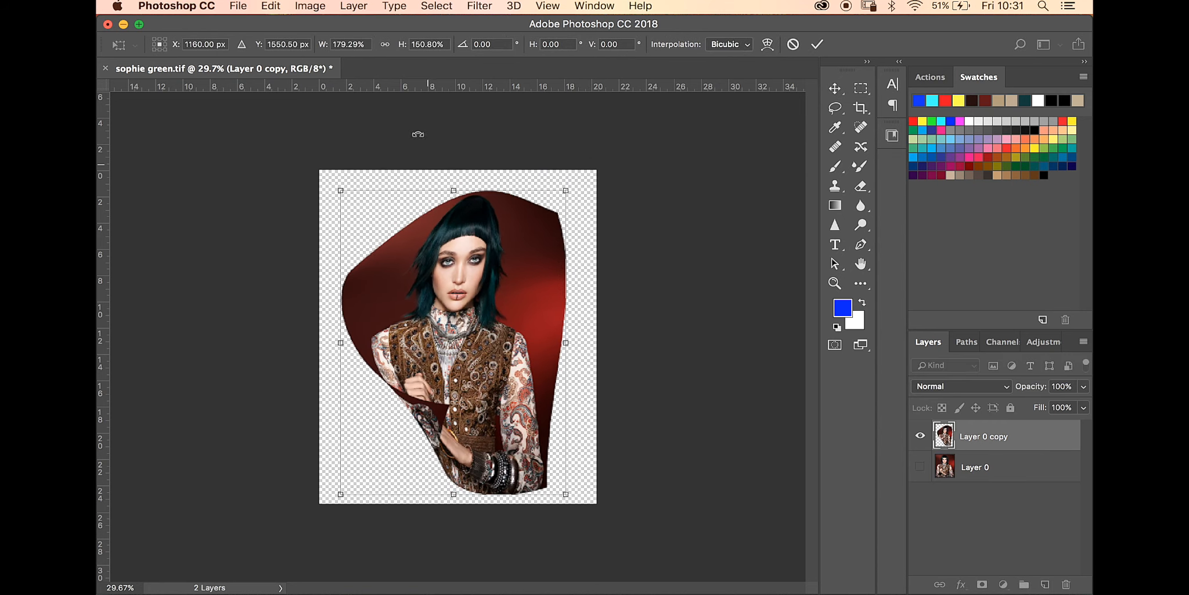
pyautogui.click(820, 44)
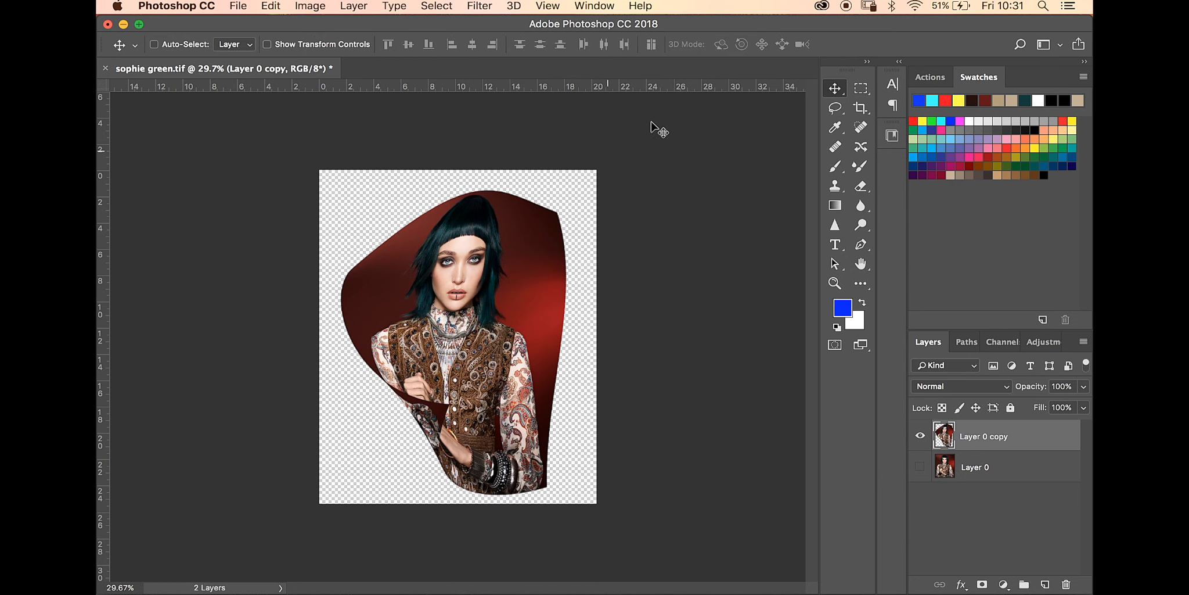
# - Switch Free Transform to Warp mode on Layer 0 copy, pull both upper corners outward beyond the canvas sides, and apply the warp
pyautogui.press('super+t')
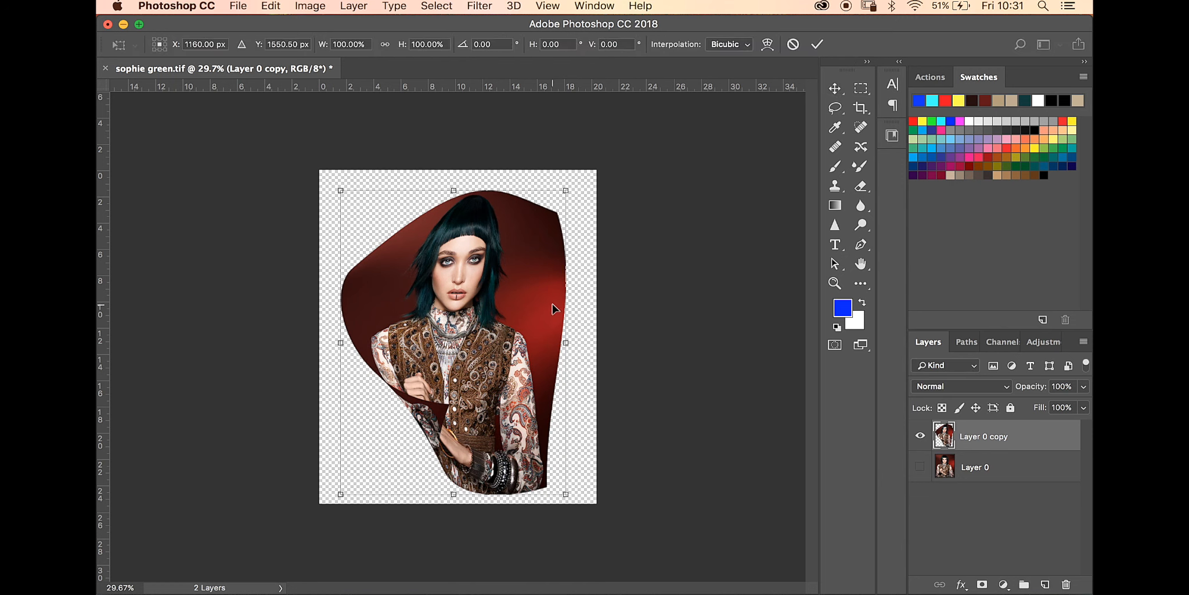
pyautogui.click(768, 45)
pyautogui.moveTo(570, 186); pyautogui.dragTo(649, 165)
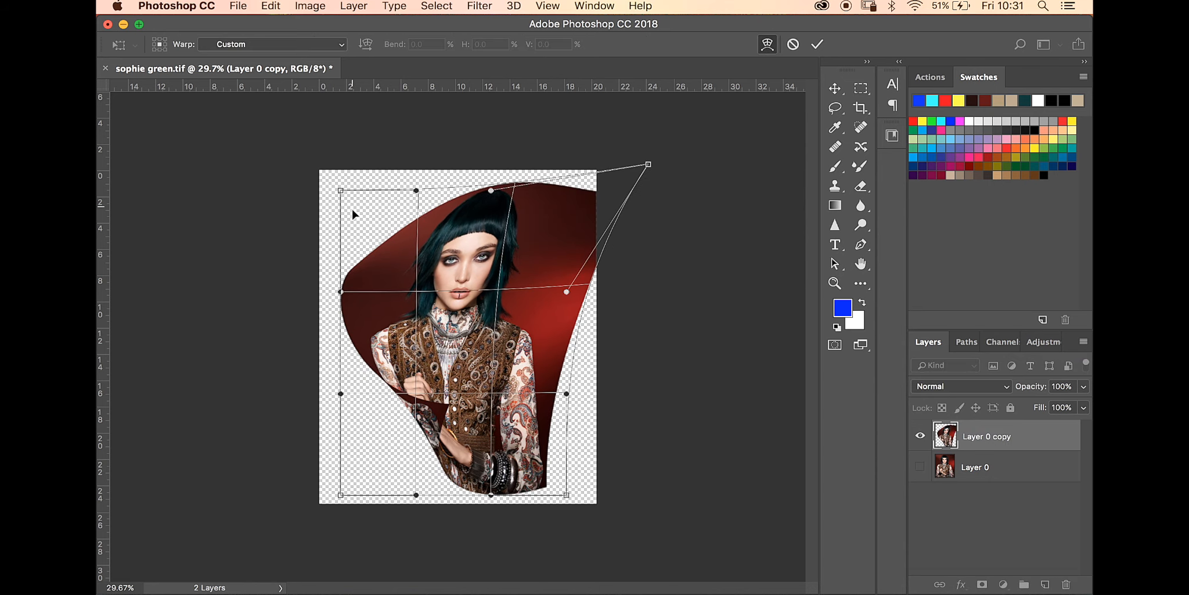
pyautogui.moveTo(341, 190); pyautogui.dragTo(267, 194)
pyautogui.click(816, 43)
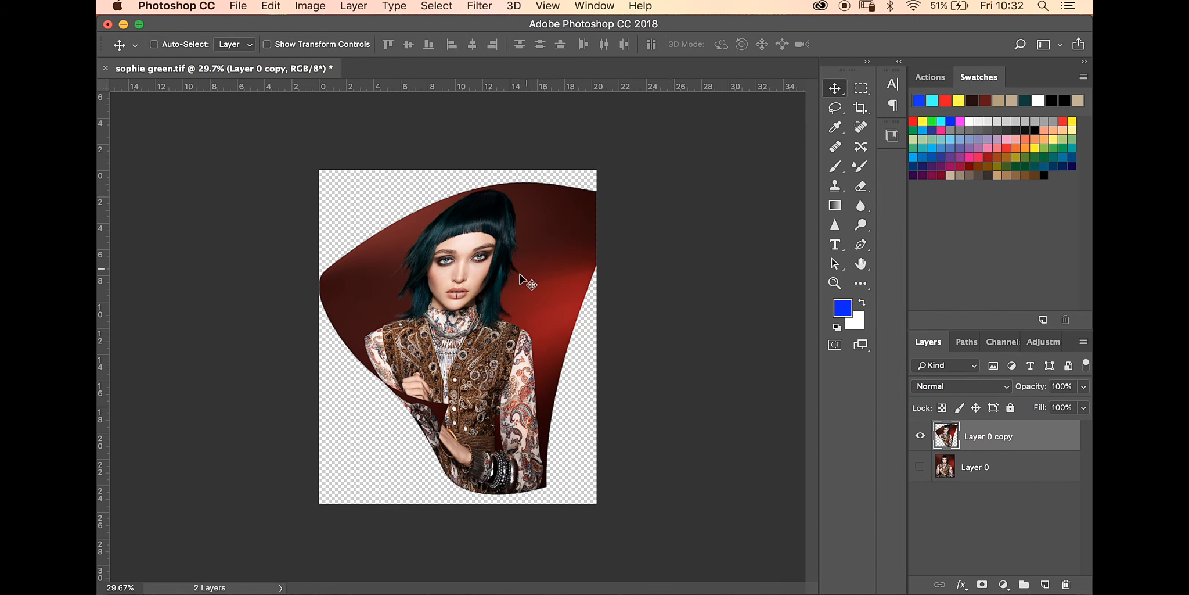
# - Review the Transform operations available for Layer 0 copy
pyautogui.click(237, 6)
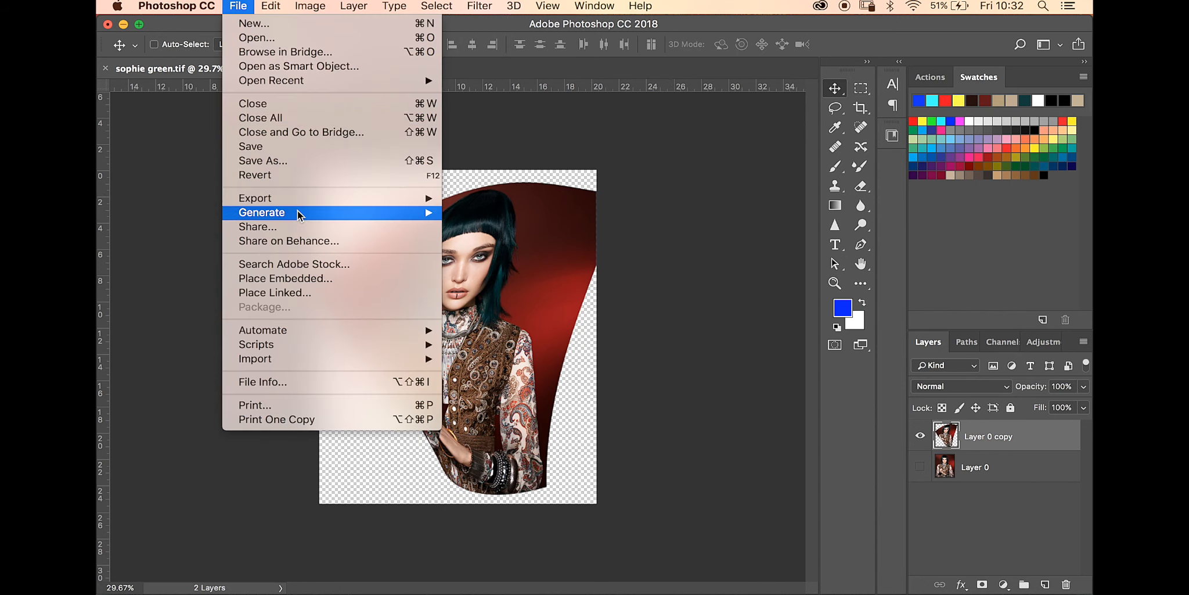
pyautogui.moveTo(271, 6)
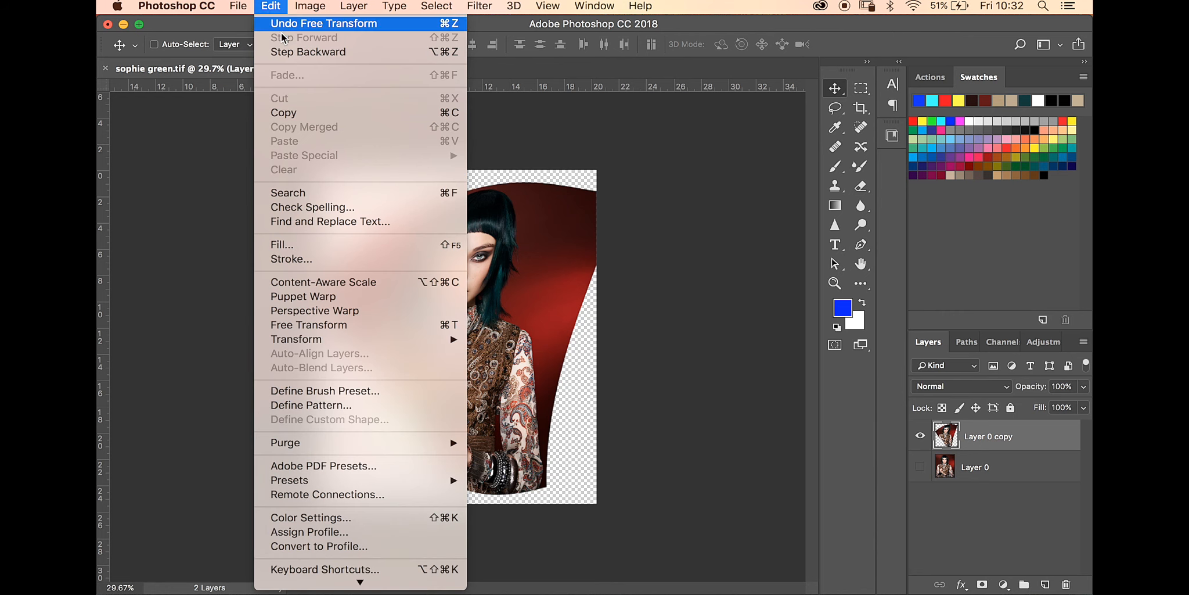
pyautogui.moveTo(388, 339)
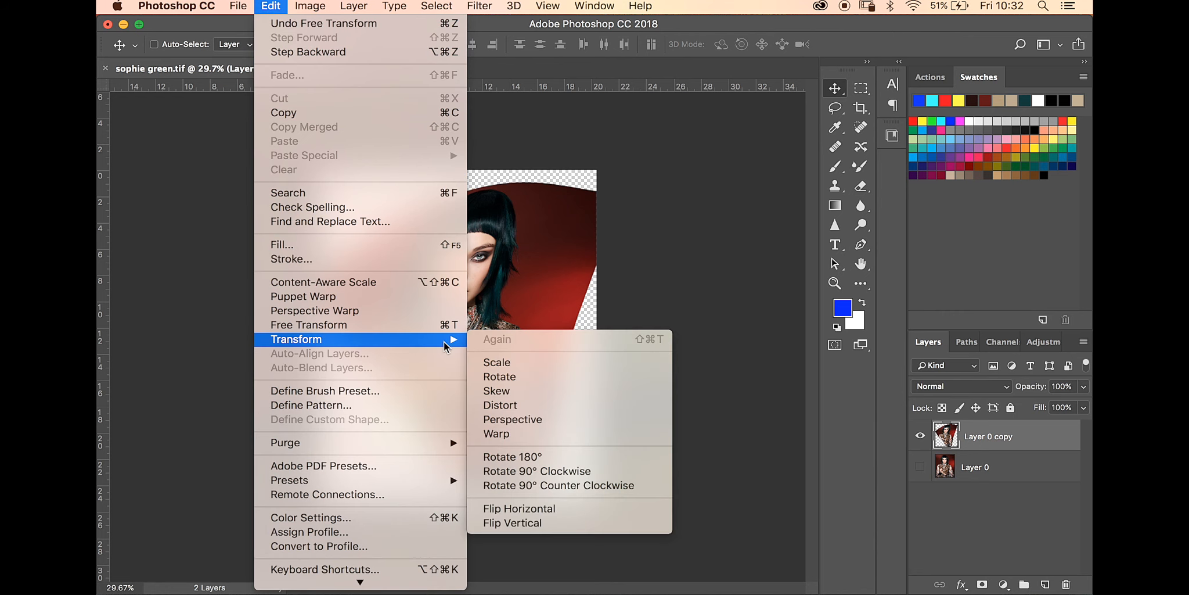